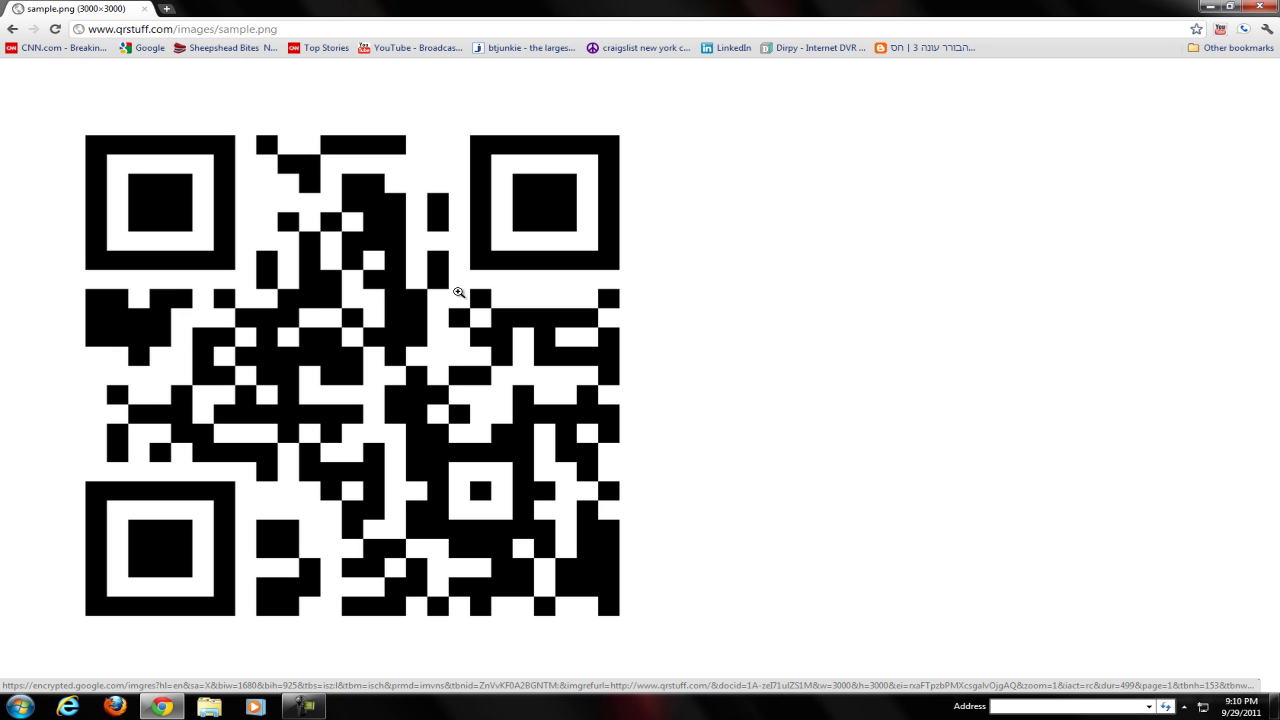
Toggle the sample QR code image between full size and fit-to-window several times.
{"action": "left_click", "coordinate": [415, 446]}
{"action": "left_click", "coordinate": [243, 438]}
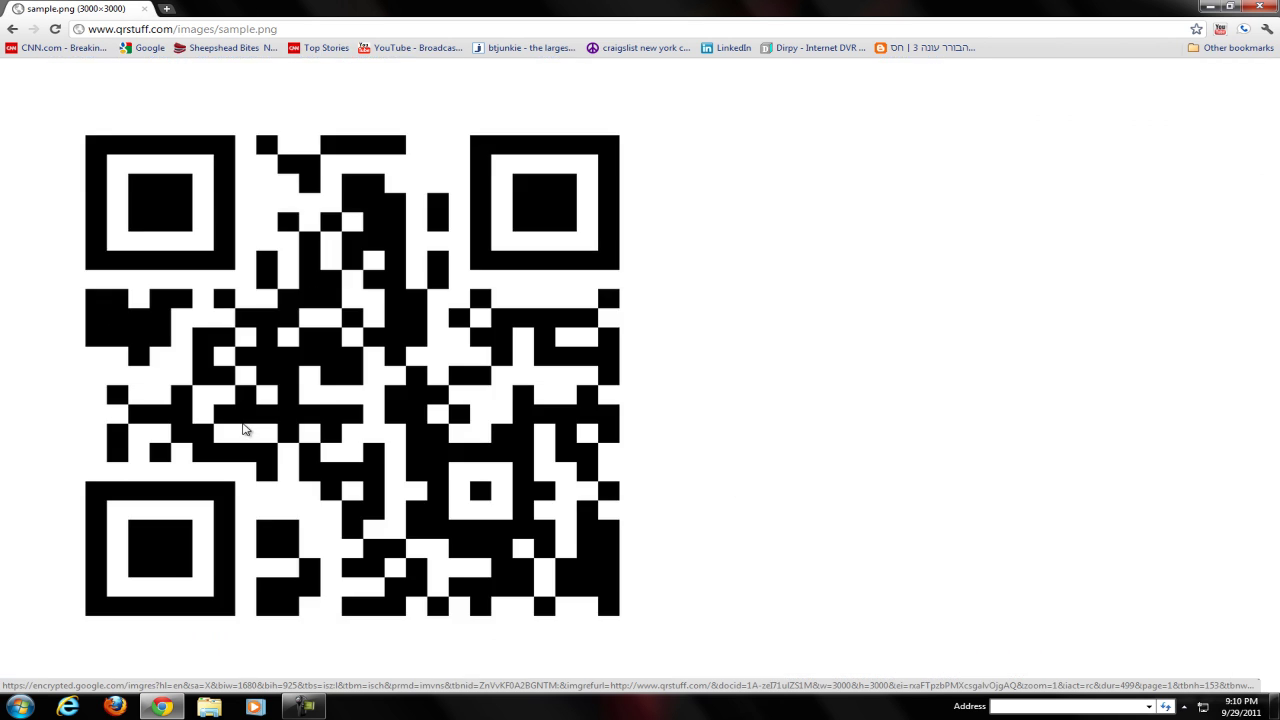
{"action": "left_click", "coordinate": [398, 428]}
{"action": "left_click", "coordinate": [330, 412]}
{"action": "left_click", "coordinate": [256, 355]}
Zoom the QR code in and out twice more, then go to the Google homepage.
{"action": "left_click", "coordinate": [429, 336]}
{"action": "left_click", "coordinate": [340, 338]}
{"action": "left_click", "coordinate": [186, 342]}
{"action": "left_click", "coordinate": [414, 337]}
{"action": "left_click", "coordinate": [148, 47]}
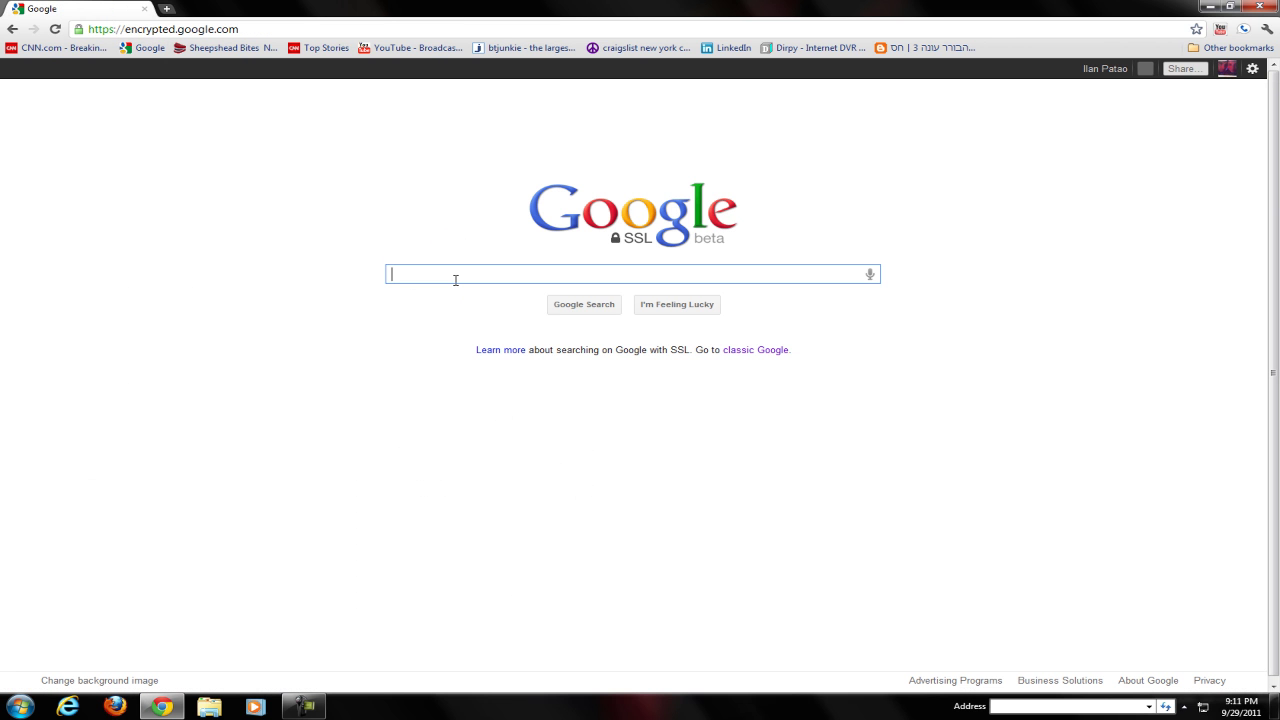
Search Google for 'url shortner', accepting the corrected spelling 'url shortener'.
{"action": "type", "text": "url shortner"}
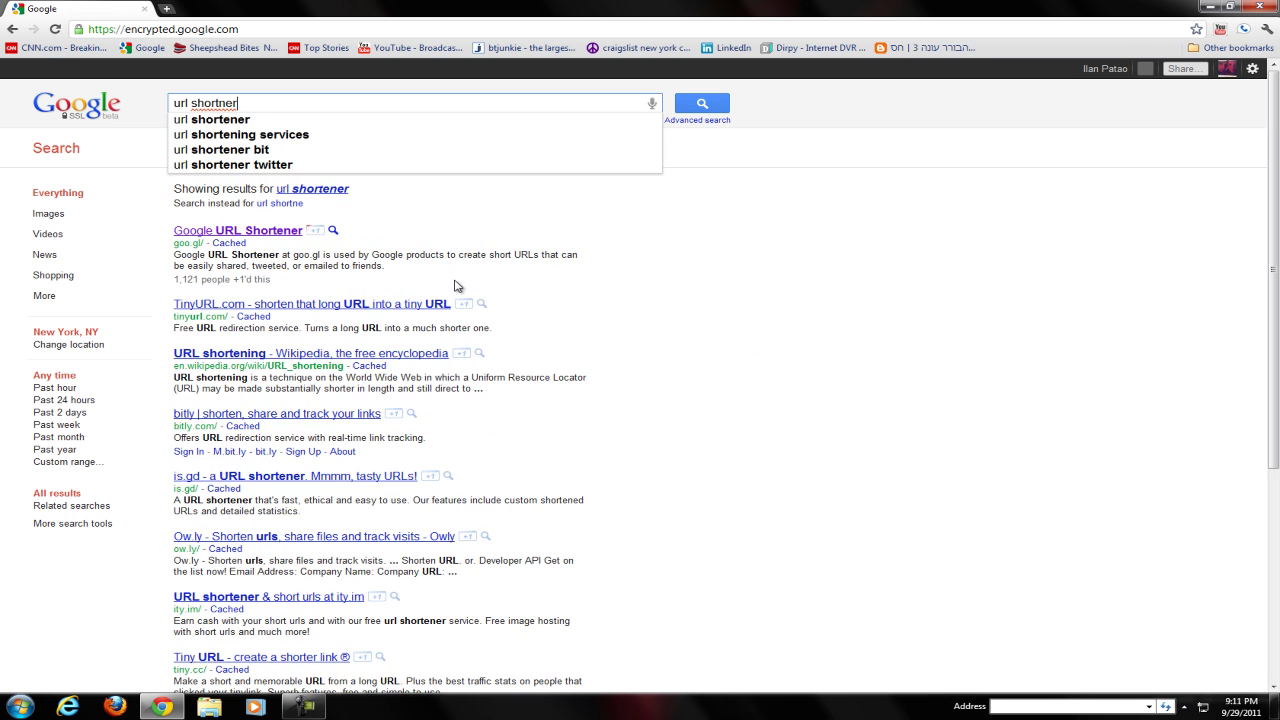
{"action": "key", "text": "Return"}
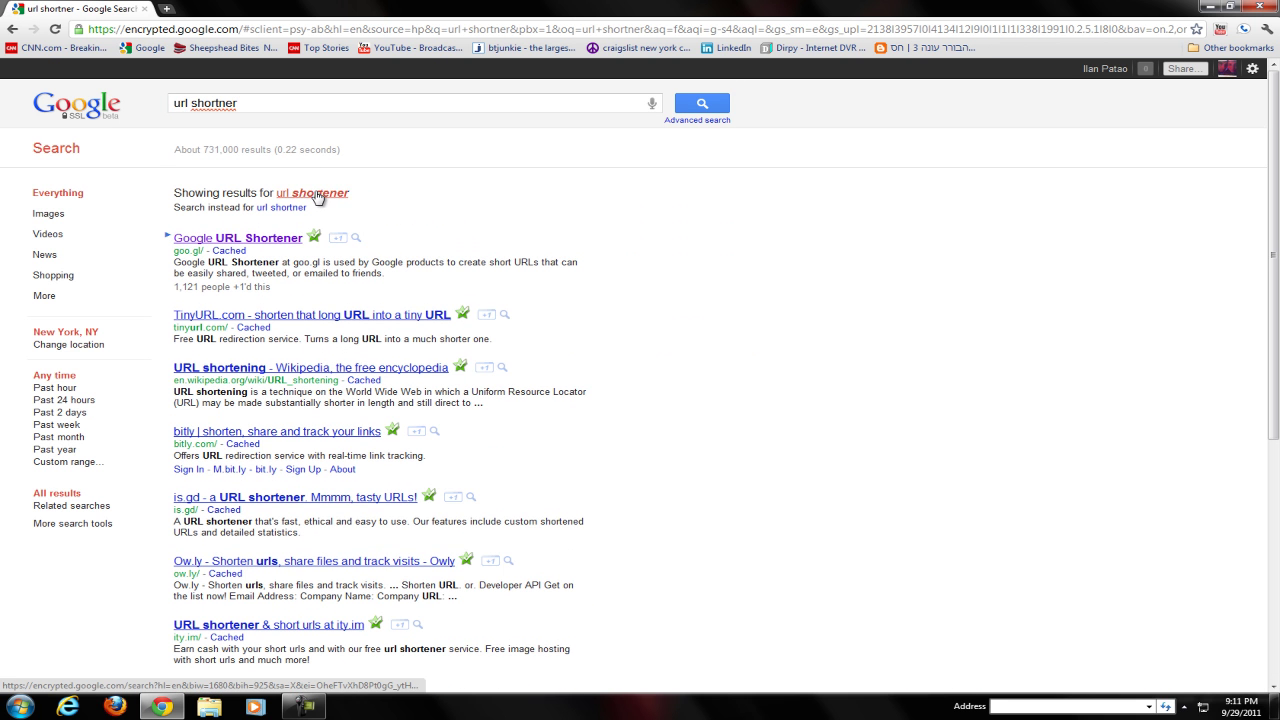
{"action": "left_click", "coordinate": [316, 194]}
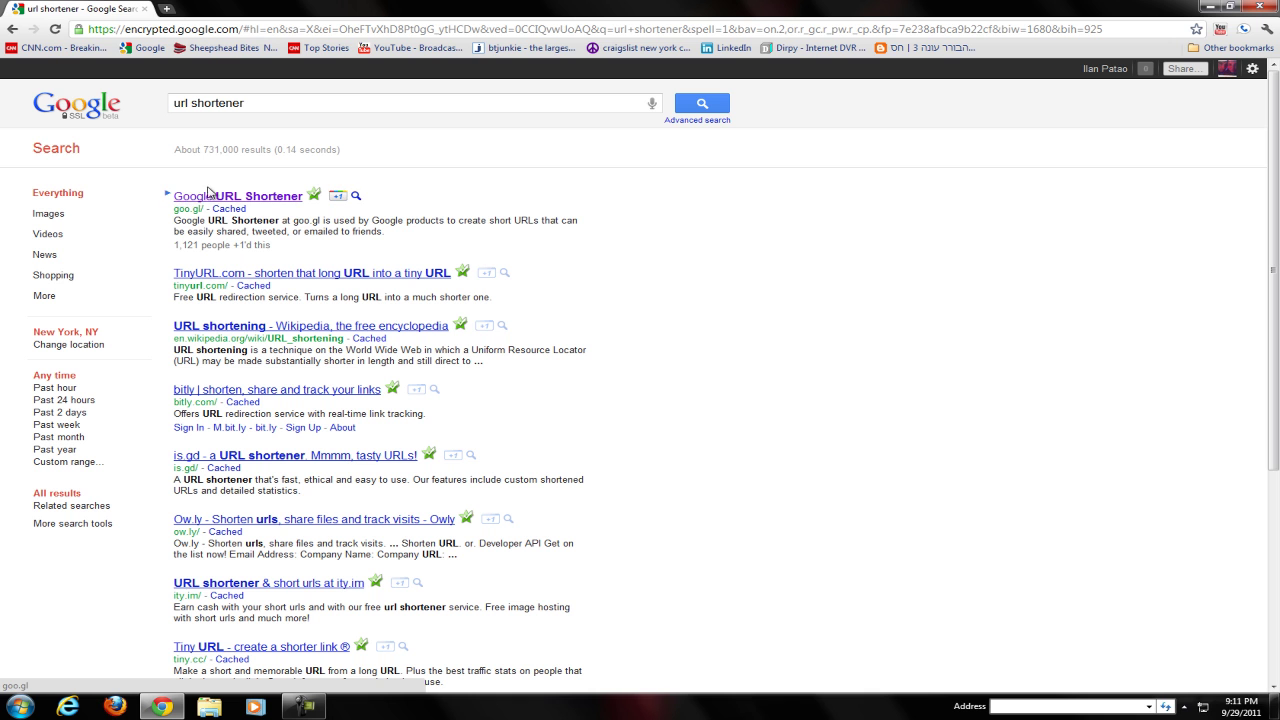
Open Google URL Shortener and browse the past long-URL suggestions.
{"action": "left_click", "coordinate": [210, 195]}
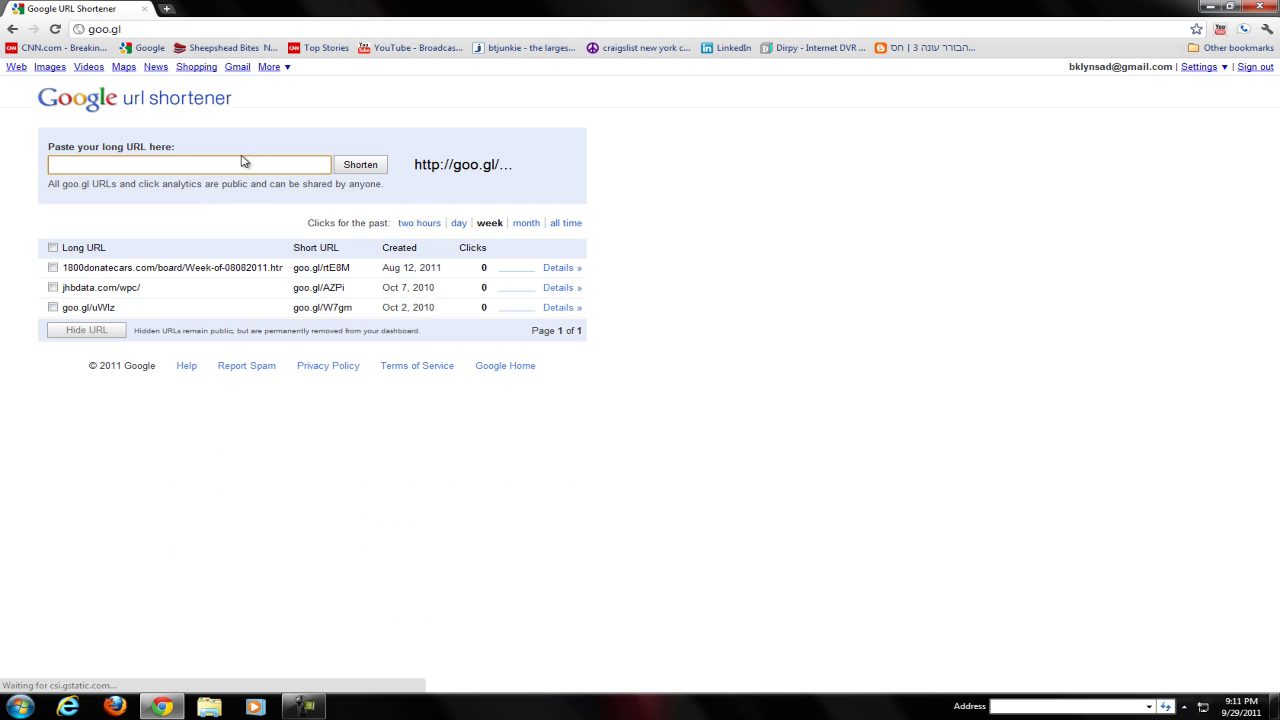
{"action": "left_click", "coordinate": [135, 168]}
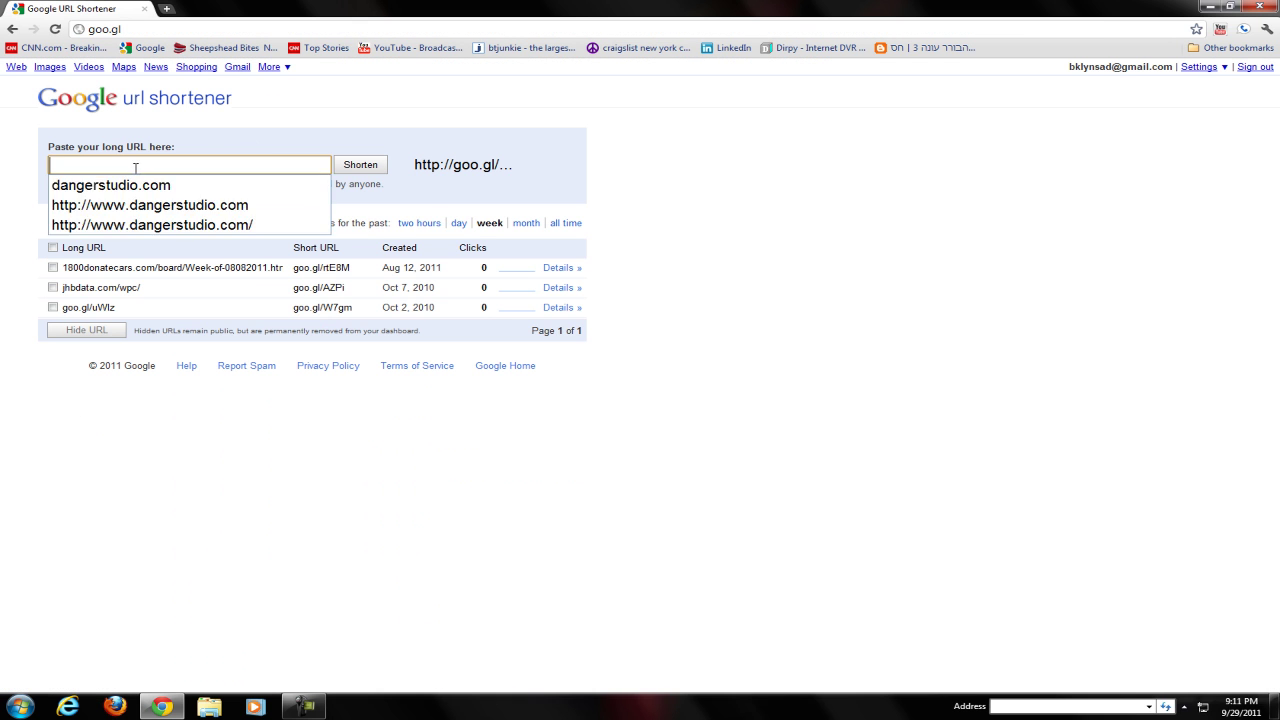
{"action": "left_click", "coordinate": [484, 165]}
{"action": "triple_click", "coordinate": [470, 167]}
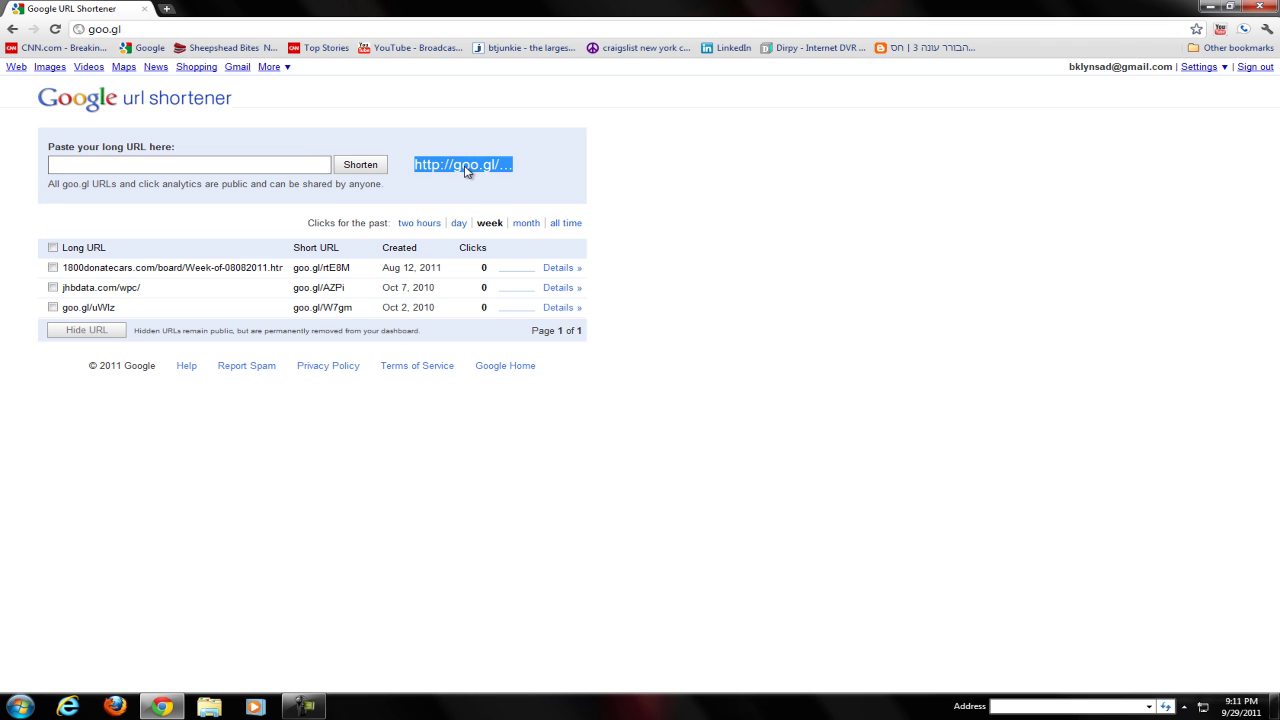
Shorten dangerstudio.com from autocomplete and select the resulting goo.gl/PcT1t link text.
{"action": "left_click", "coordinate": [274, 157]}
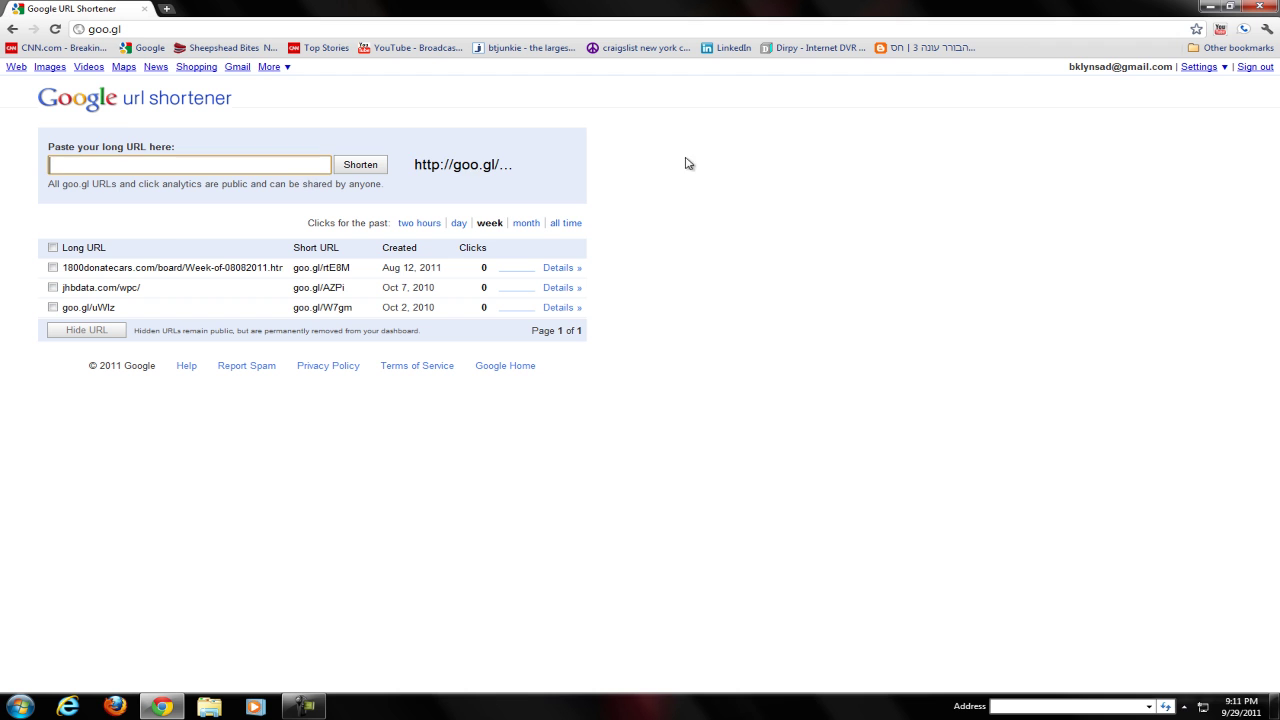
{"action": "left_click", "coordinate": [183, 165]}
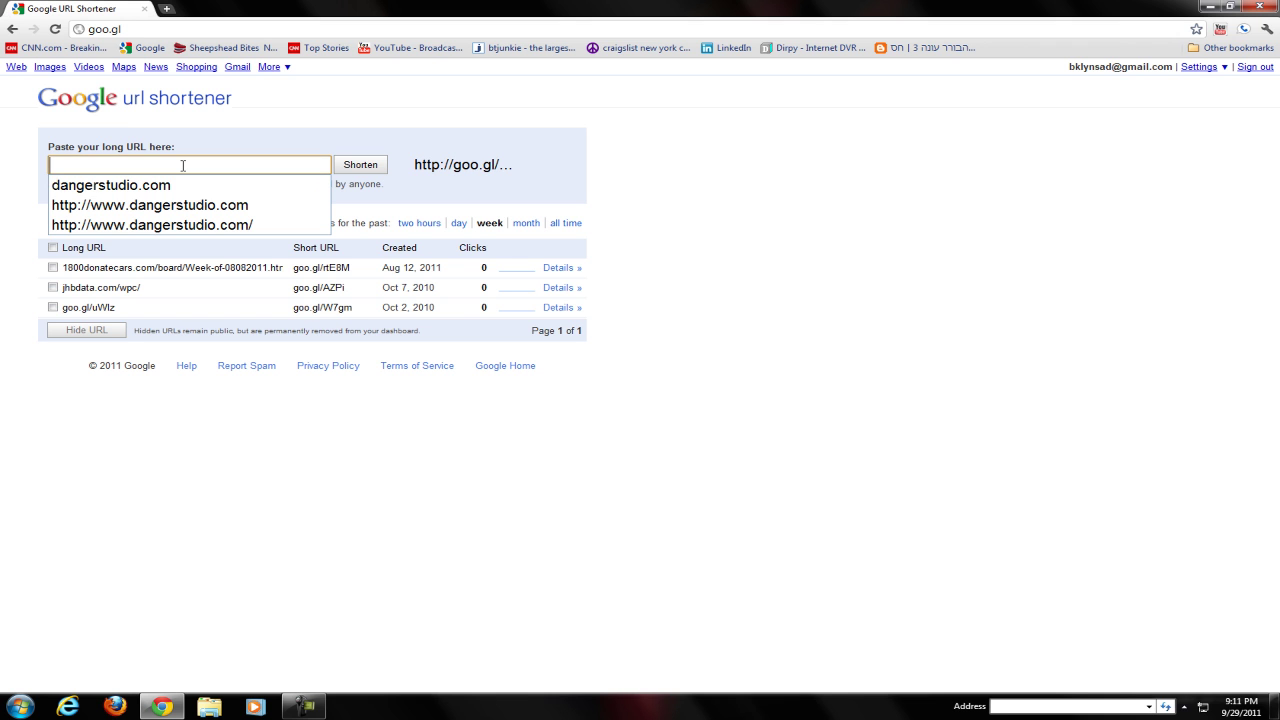
{"action": "left_click", "coordinate": [122, 185]}
{"action": "left_click", "coordinate": [357, 168]}
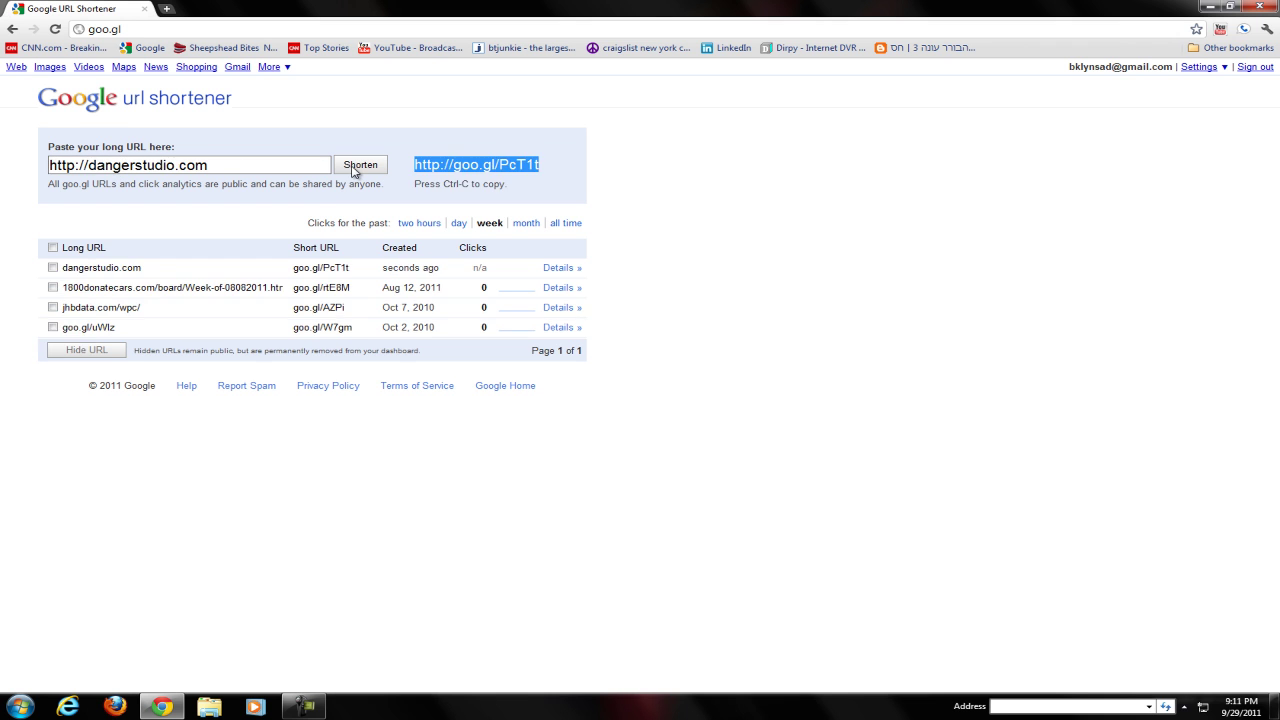
{"action": "left_click", "coordinate": [496, 168]}
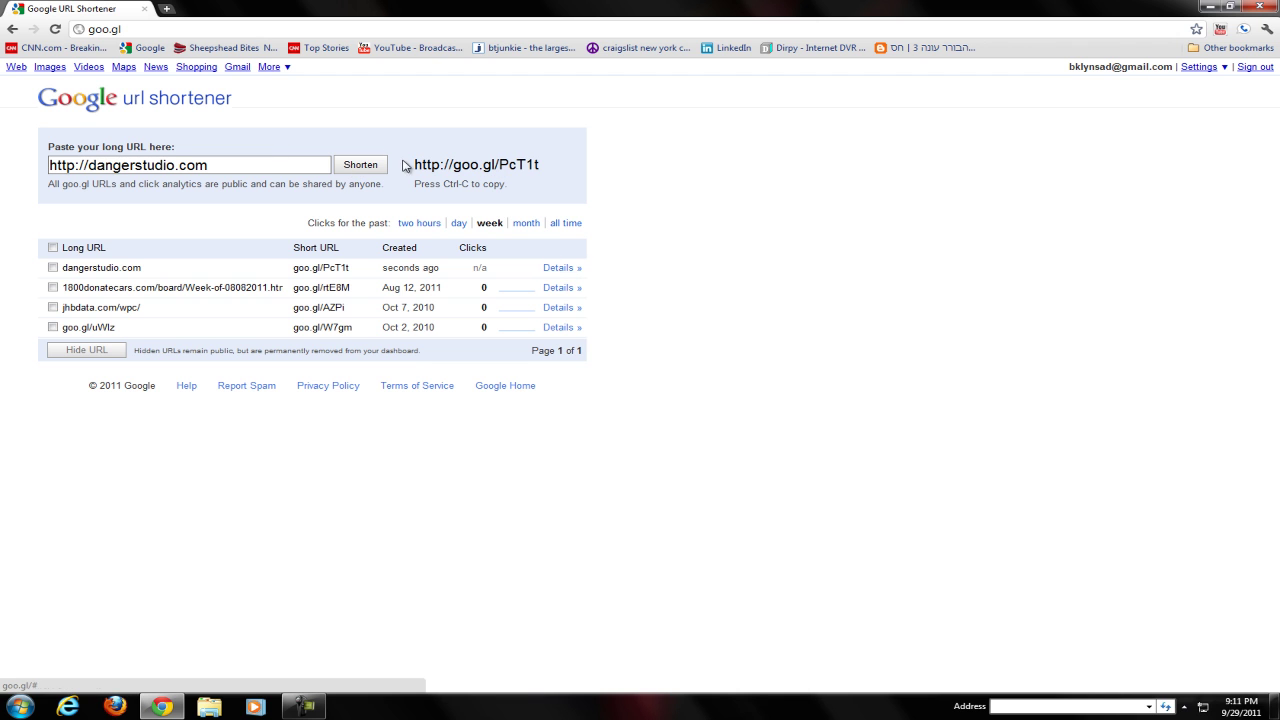
{"action": "left_click_drag", "start_coordinate": [536, 165], "coordinate": [349, 161]}
{"action": "left_click_drag", "start_coordinate": [538, 165], "coordinate": [455, 170]}
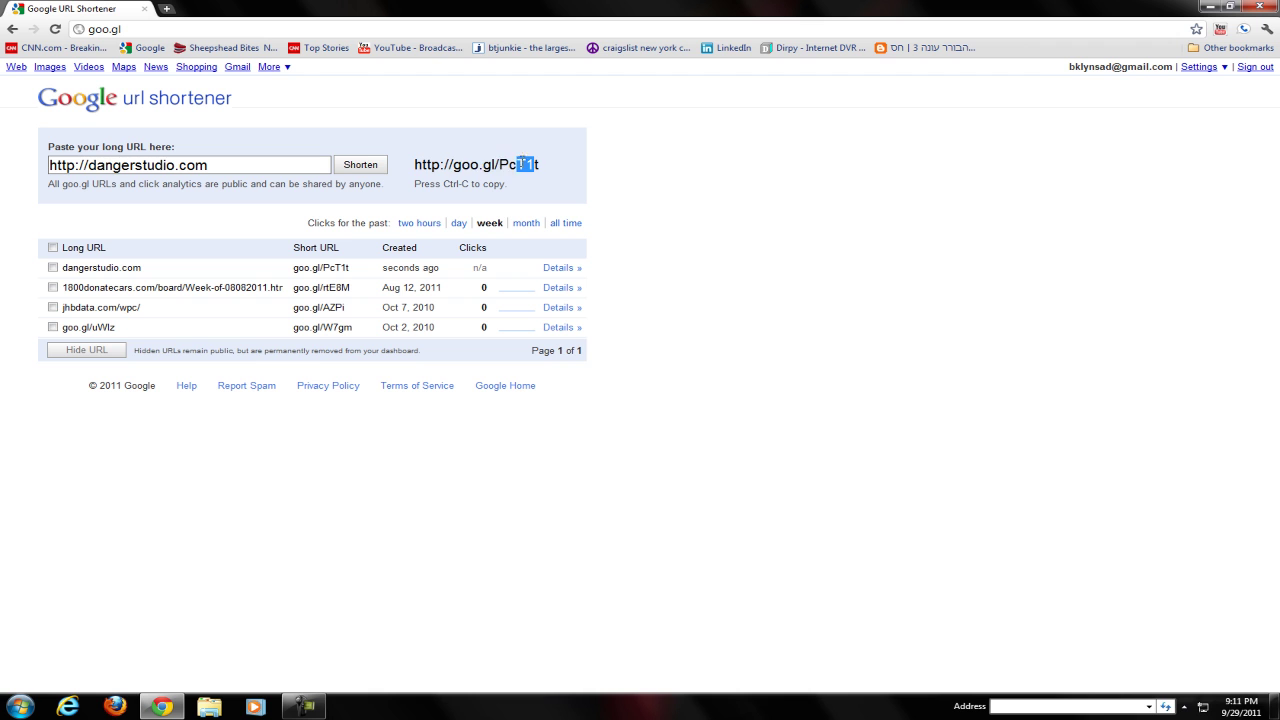
{"action": "left_click", "coordinate": [621, 169]}
Open the goo.gl/PcT1t details page and bring up the QR code image's context menu.
{"action": "left_click", "coordinate": [566, 272]}
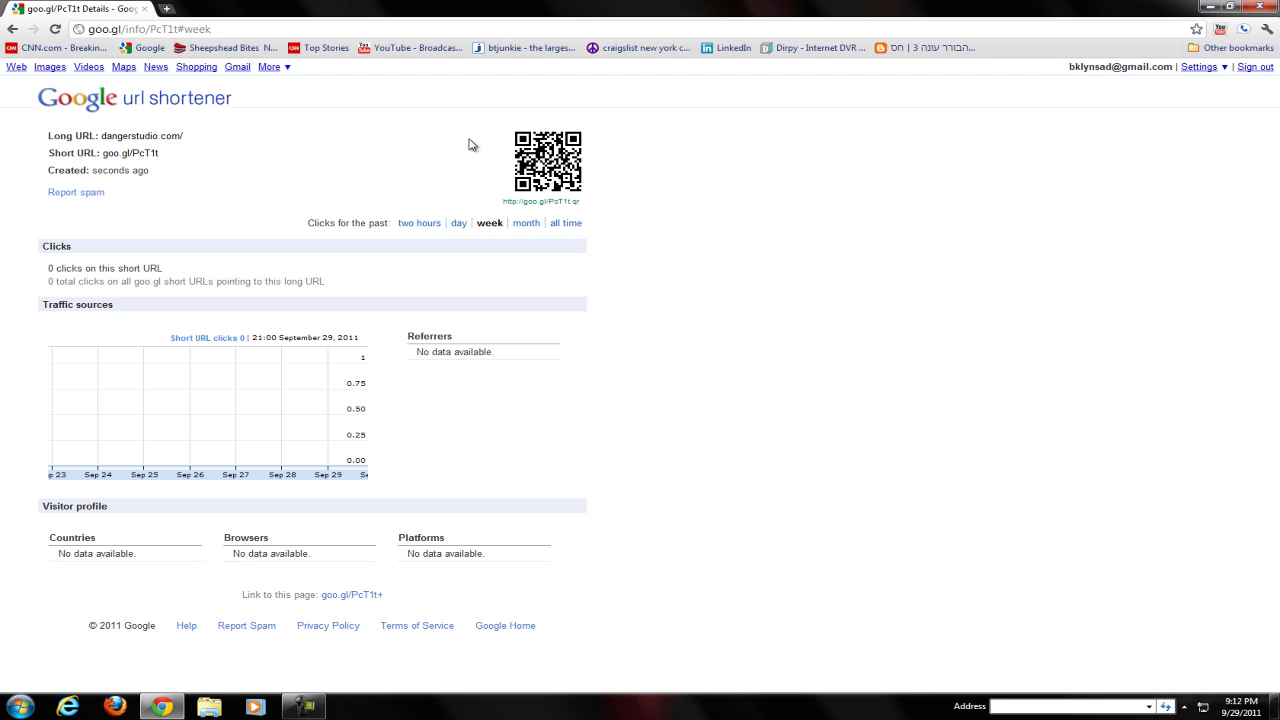
{"action": "right_click", "coordinate": [543, 150]}
{"action": "left_click", "coordinate": [576, 317]}
Select the short URL, long URL and creation info text on the details page.
{"action": "left_click_drag", "start_coordinate": [91, 153], "coordinate": [305, 157]}
{"action": "left_click", "coordinate": [305, 157]}
{"action": "left_click_drag", "start_coordinate": [100, 136], "coordinate": [174, 166]}
{"action": "left_click", "coordinate": [175, 174]}
{"action": "mouse_move", "coordinate": [578, 153]}
{"action": "left_mouse_down"}
{"action": "mouse_move", "coordinate": [287, 228]}
{"action": "mouse_move", "coordinate": [550, 231]}
{"action": "mouse_move", "coordinate": [536, 93]}
{"action": "left_mouse_up"}
Load the goo.gl shortener site by entering goo.gl in the address bar.
{"action": "left_click", "coordinate": [143, 48]}
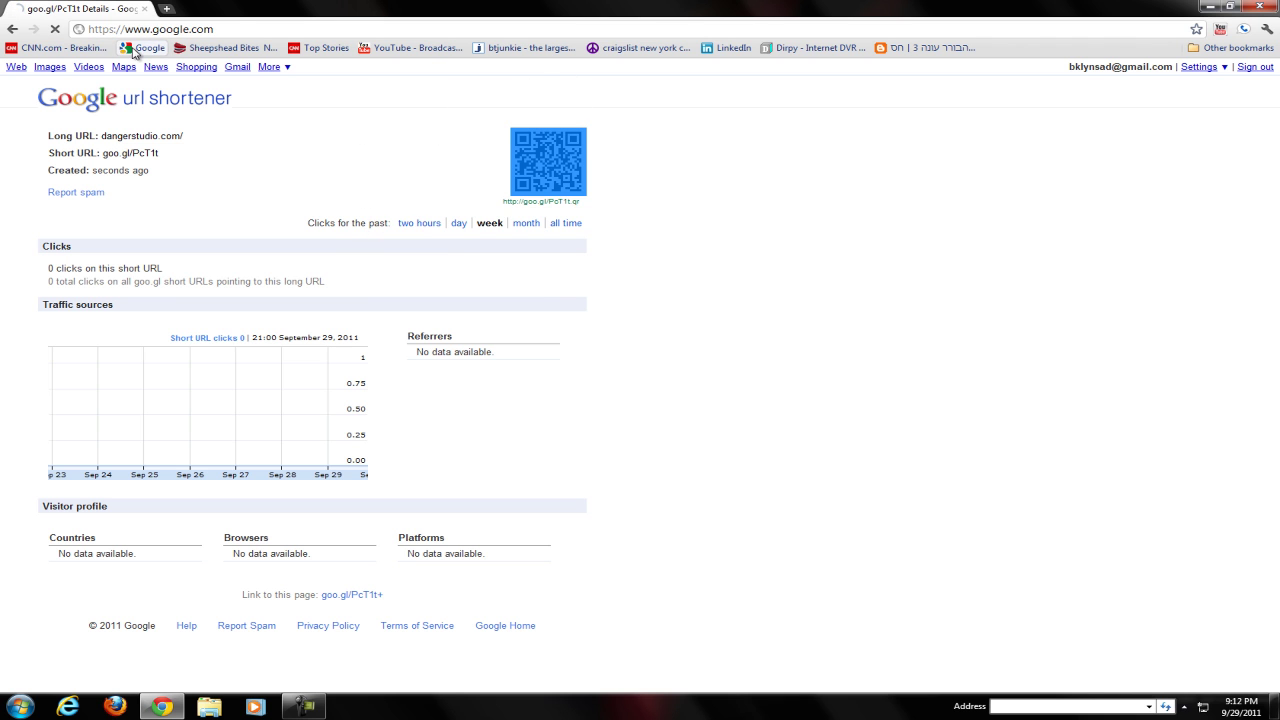
{"action": "left_click", "coordinate": [152, 32]}
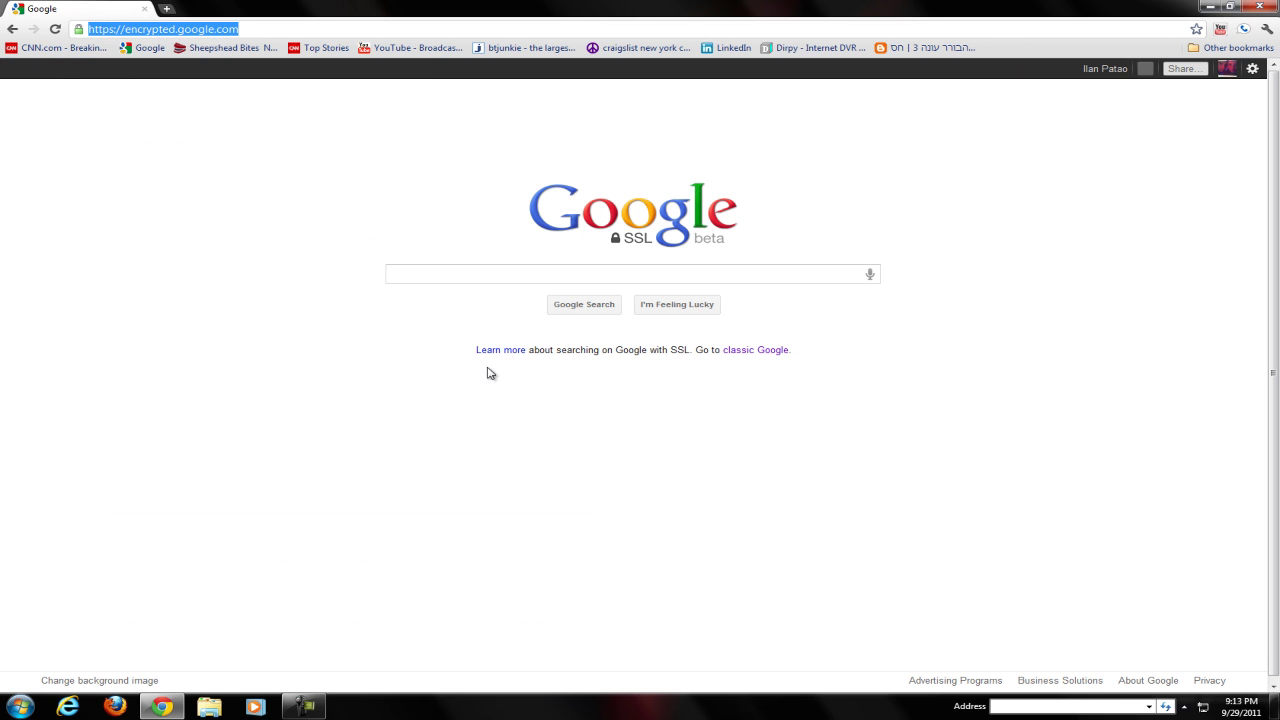
{"action": "left_click", "coordinate": [451, 270]}
{"action": "left_click", "coordinate": [216, 30]}
{"action": "type", "text": "goo."}
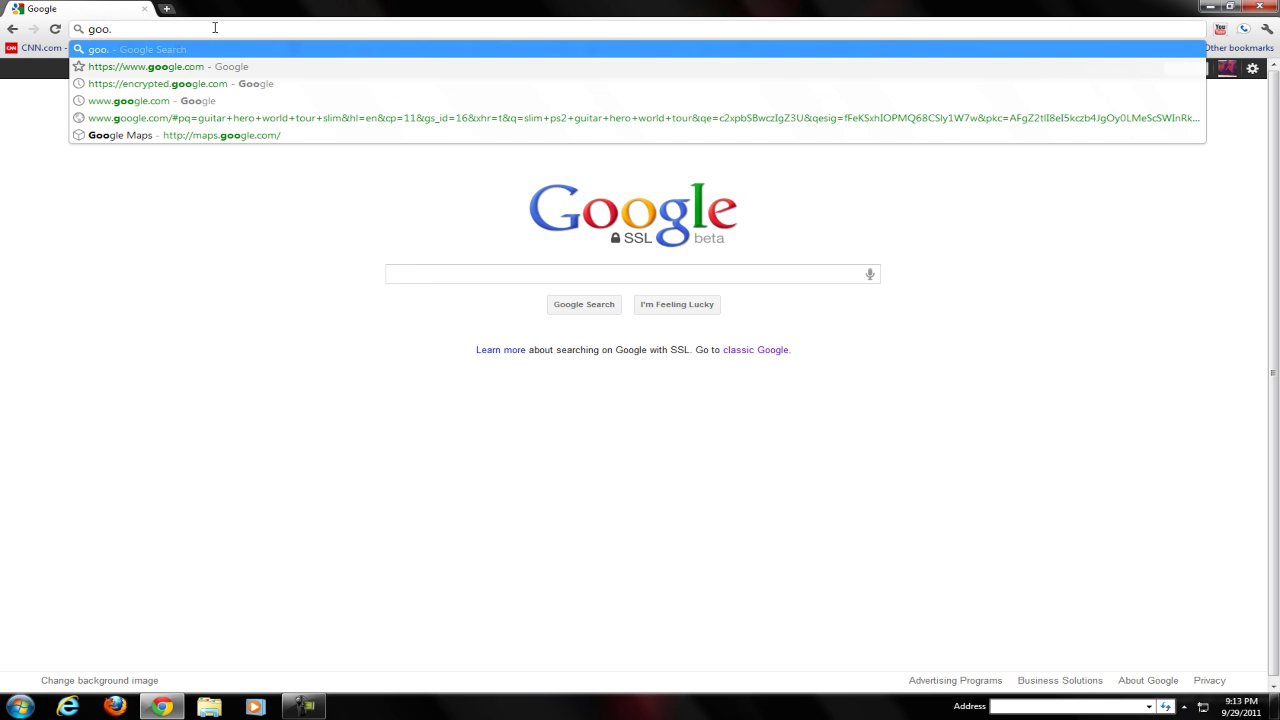
{"action": "type", "text": "gl"}
{"action": "key", "text": "Return"}
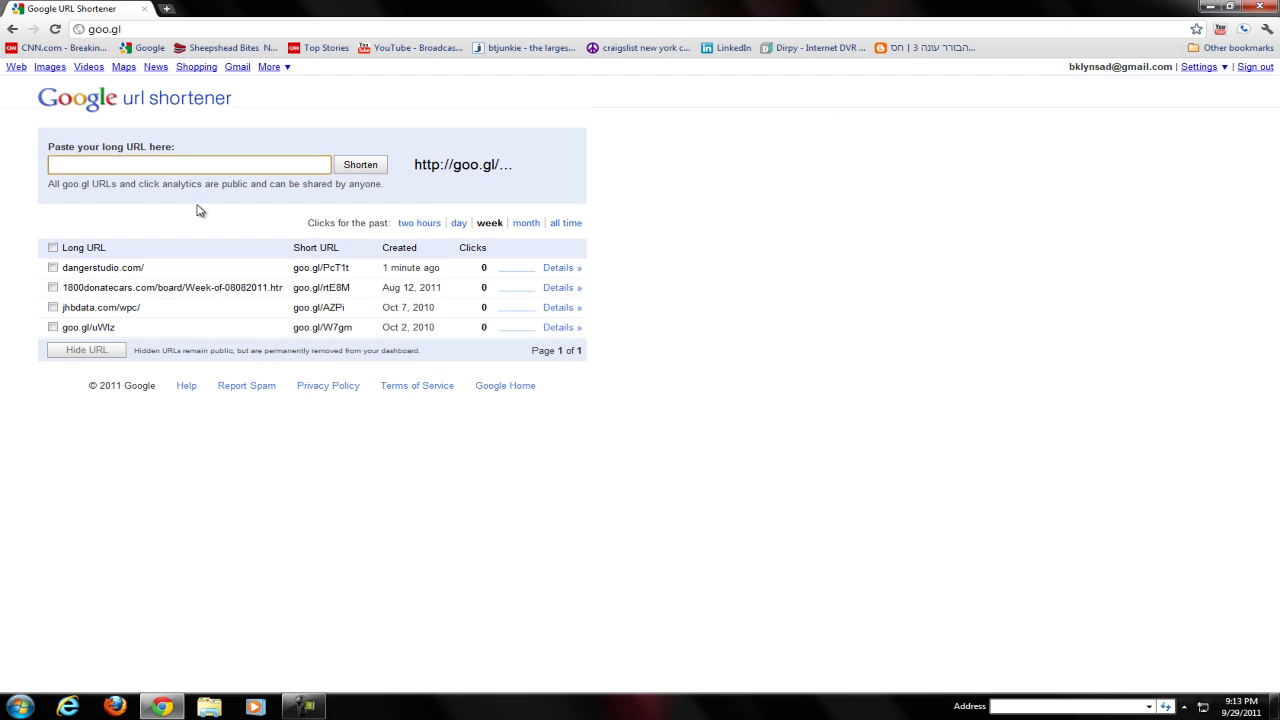
Shorten the YouTube onlinetechs URL to goo.gl/GkCn5 and select the new short link.
{"action": "left_click", "coordinate": [95, 162]}
{"action": "type", "text": "ht"}
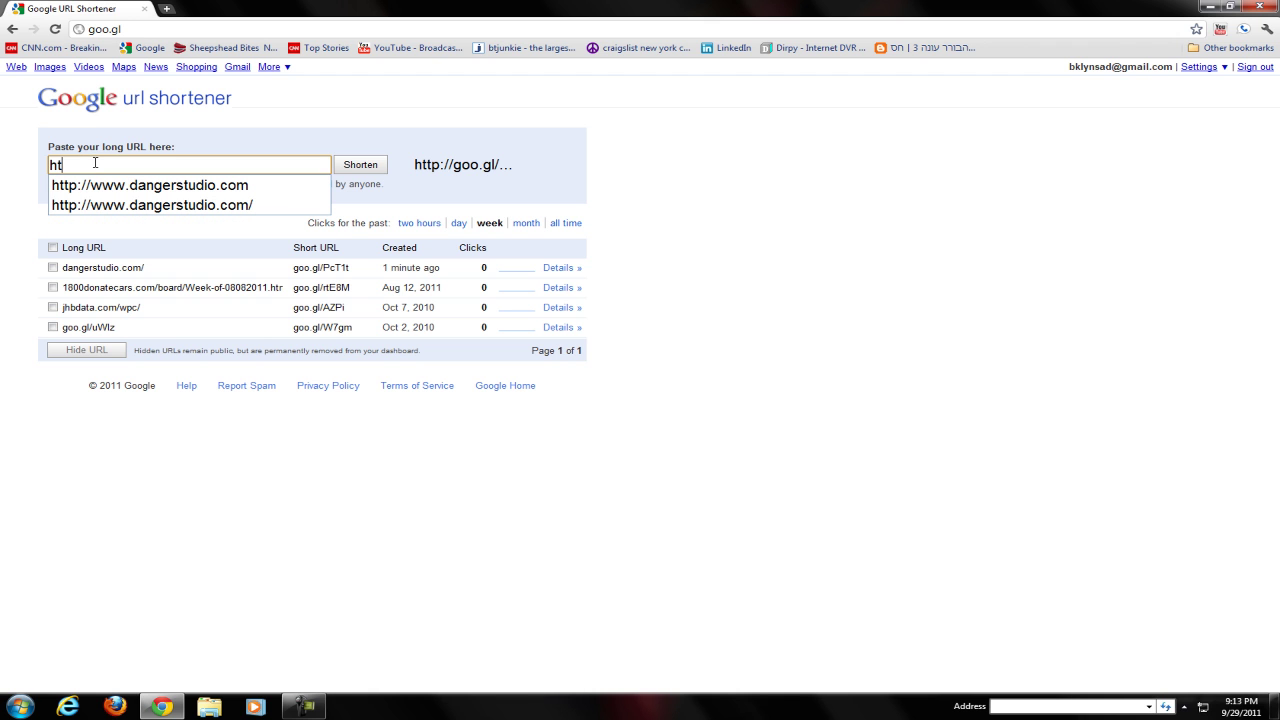
{"action": "type", "text": "tp://www."}
{"action": "type", "text": "youtube.com/onlinetechs"}
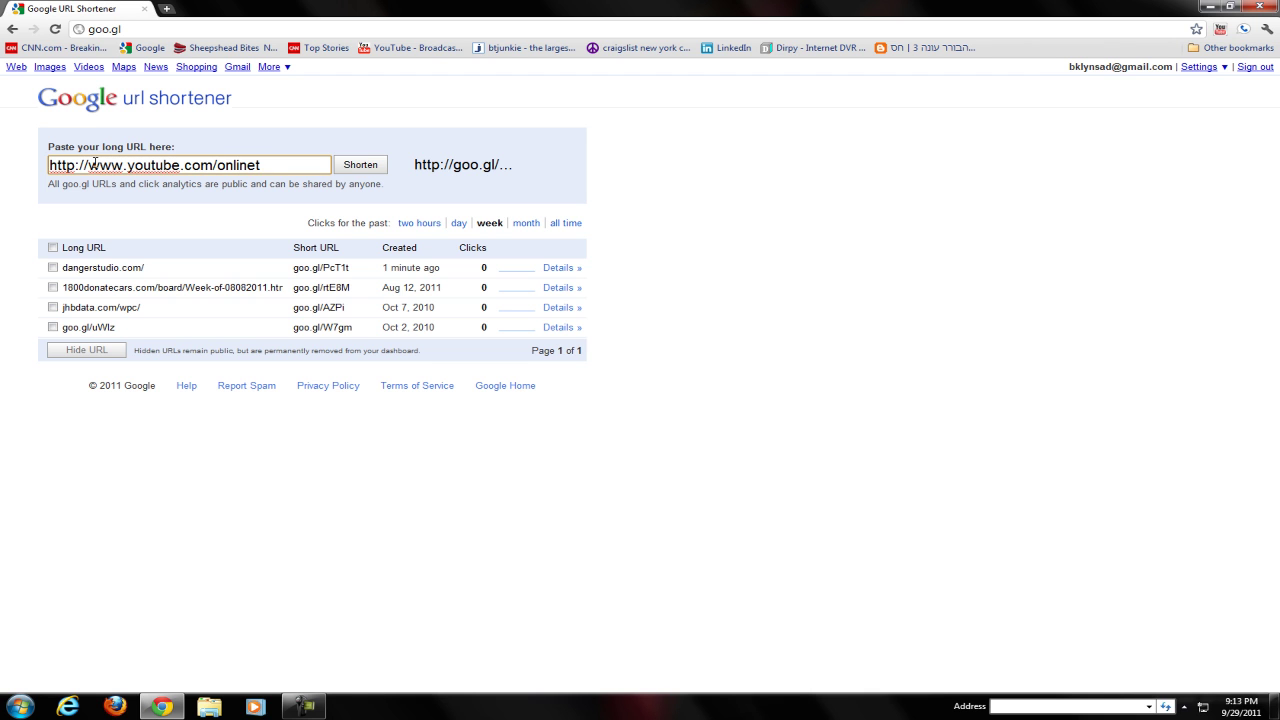
{"action": "left_click", "coordinate": [360, 165]}
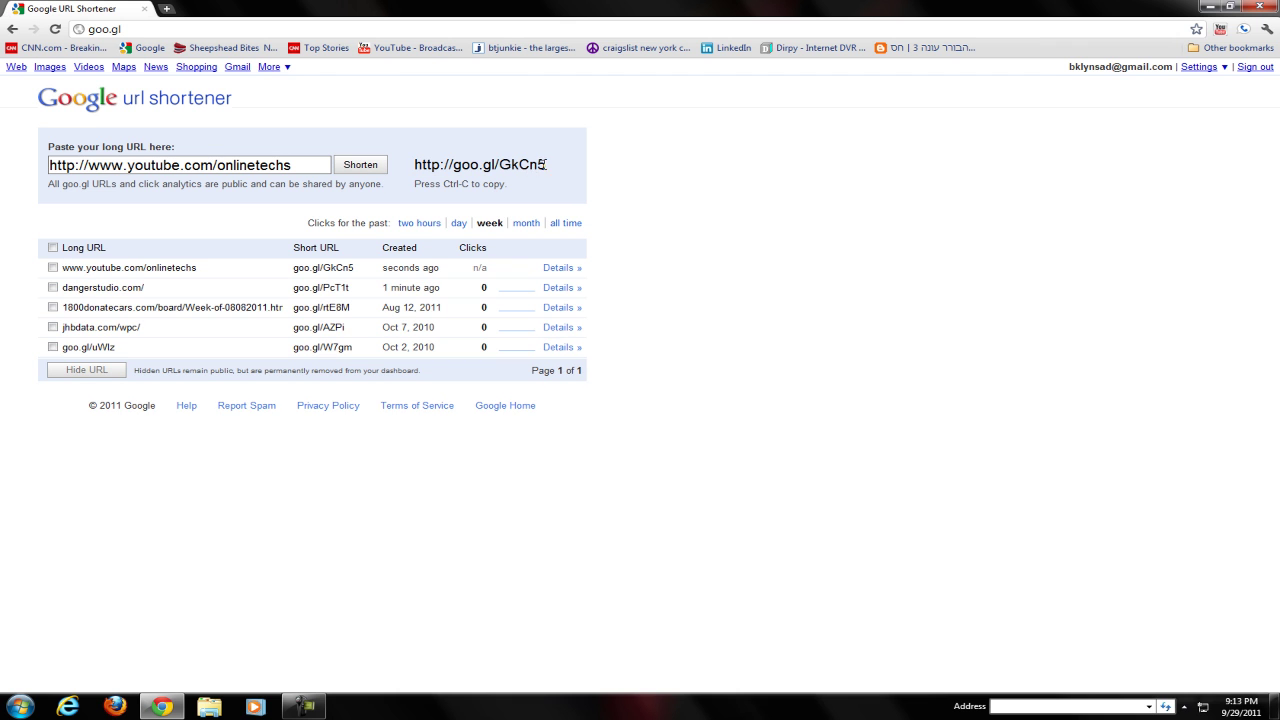
{"action": "left_click_drag", "start_coordinate": [546, 166], "coordinate": [416, 167]}
{"action": "left_click_drag", "start_coordinate": [546, 166], "coordinate": [428, 168]}
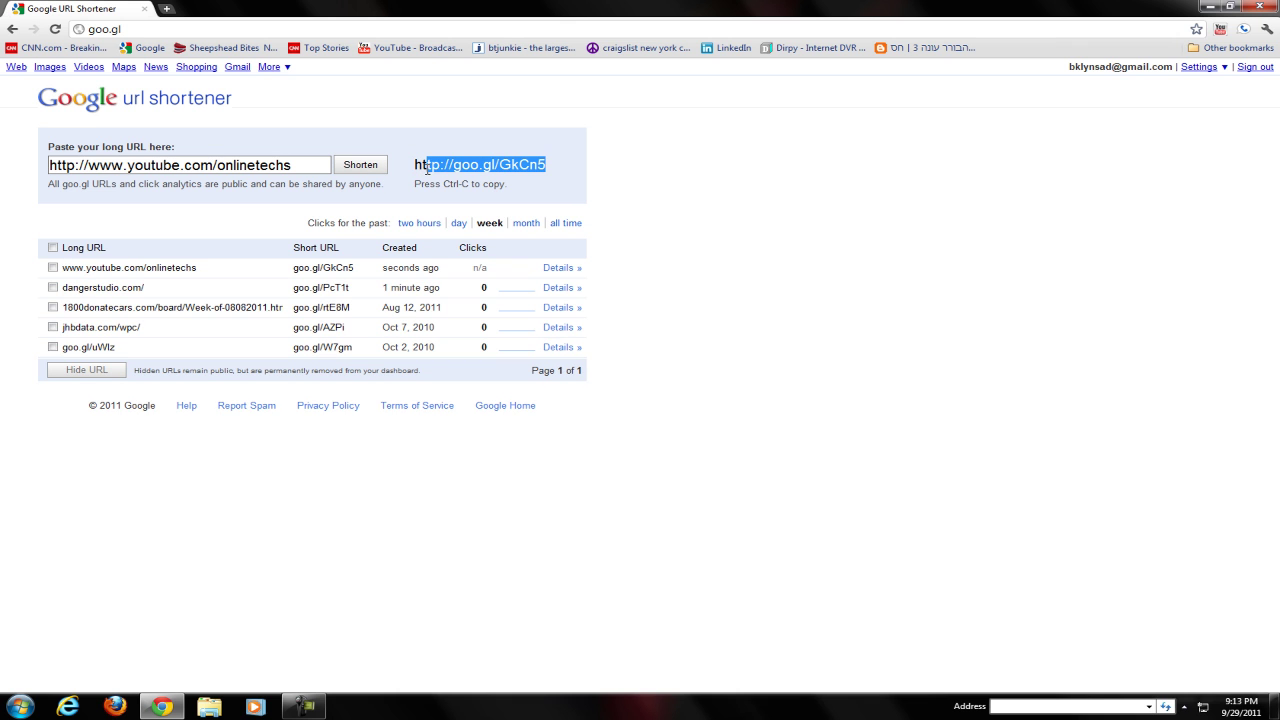
Open the goo.gl/GkCn5 details page and try dragging its QR code image around.
{"action": "left_click", "coordinate": [559, 270]}
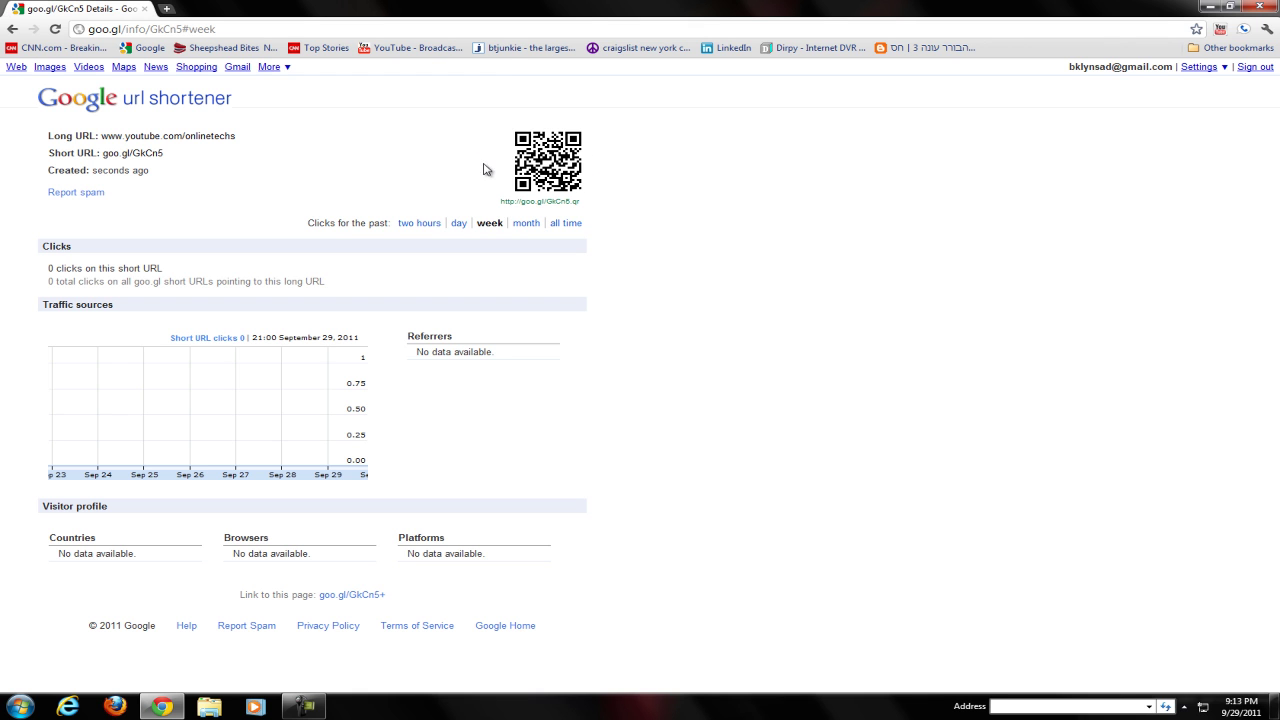
{"action": "mouse_move", "coordinate": [489, 170]}
{"action": "left_mouse_down"}
{"action": "mouse_move", "coordinate": [646, 158]}
{"action": "mouse_move", "coordinate": [537, 165]}
{"action": "left_mouse_up"}
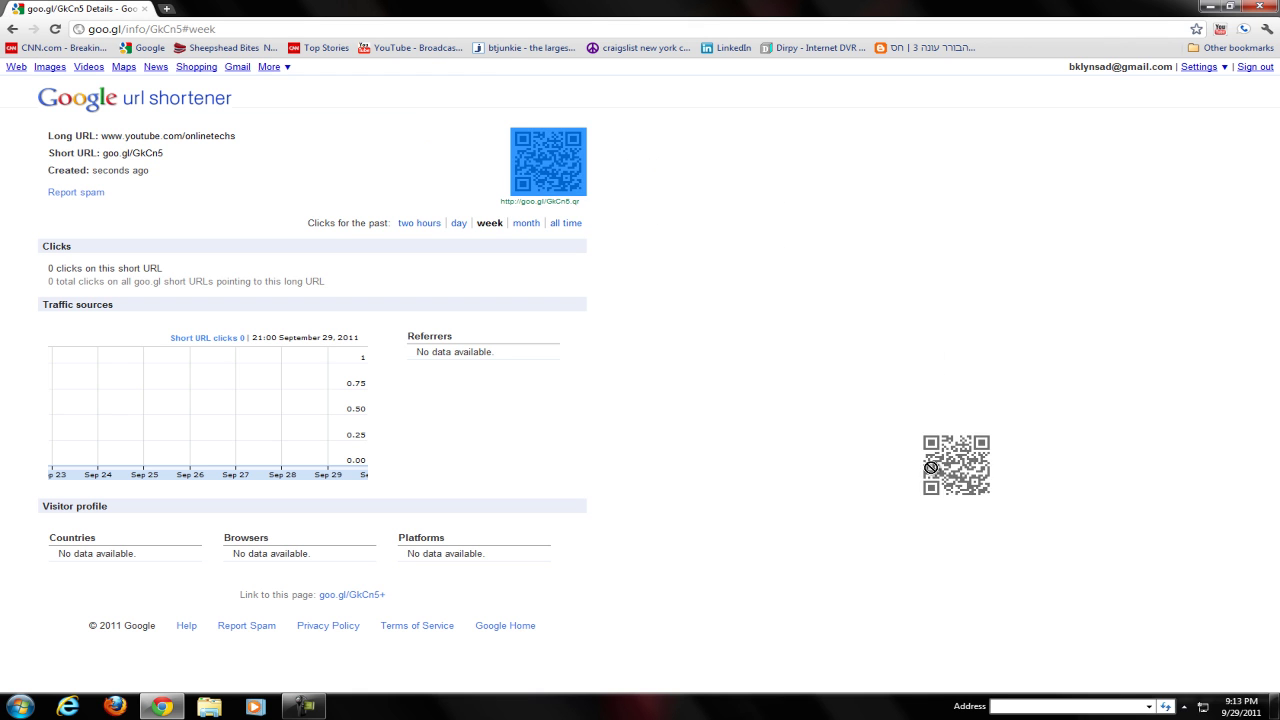
{"action": "mouse_move", "coordinate": [930, 467]}
{"action": "left_mouse_down"}
{"action": "mouse_move", "coordinate": [597, 323]}
{"action": "mouse_move", "coordinate": [554, 160]}
{"action": "mouse_move", "coordinate": [346, 162]}
{"action": "left_mouse_up"}
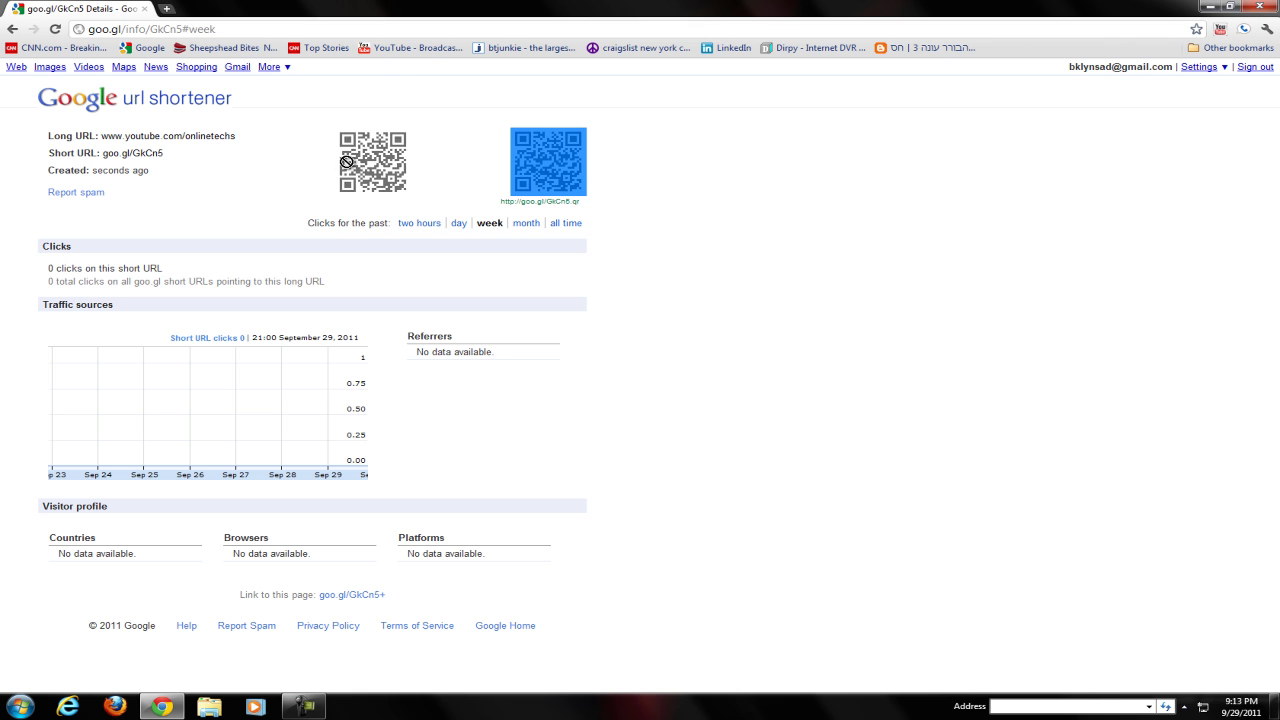
{"action": "mouse_move", "coordinate": [346, 162]}
{"action": "left_mouse_down"}
{"action": "mouse_move", "coordinate": [366, 357]}
{"action": "mouse_move", "coordinate": [438, 182]}
{"action": "left_mouse_up"}
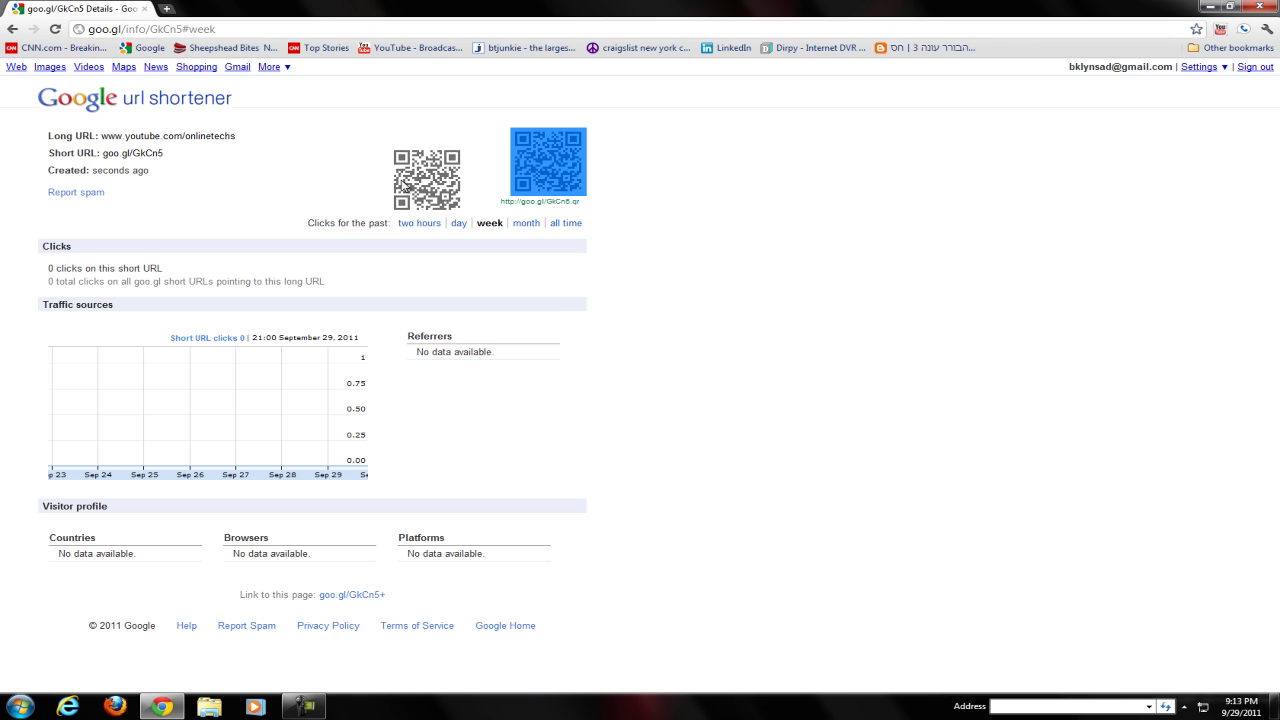
{"action": "left_click_drag", "start_coordinate": [438, 182], "coordinate": [352, 160]}
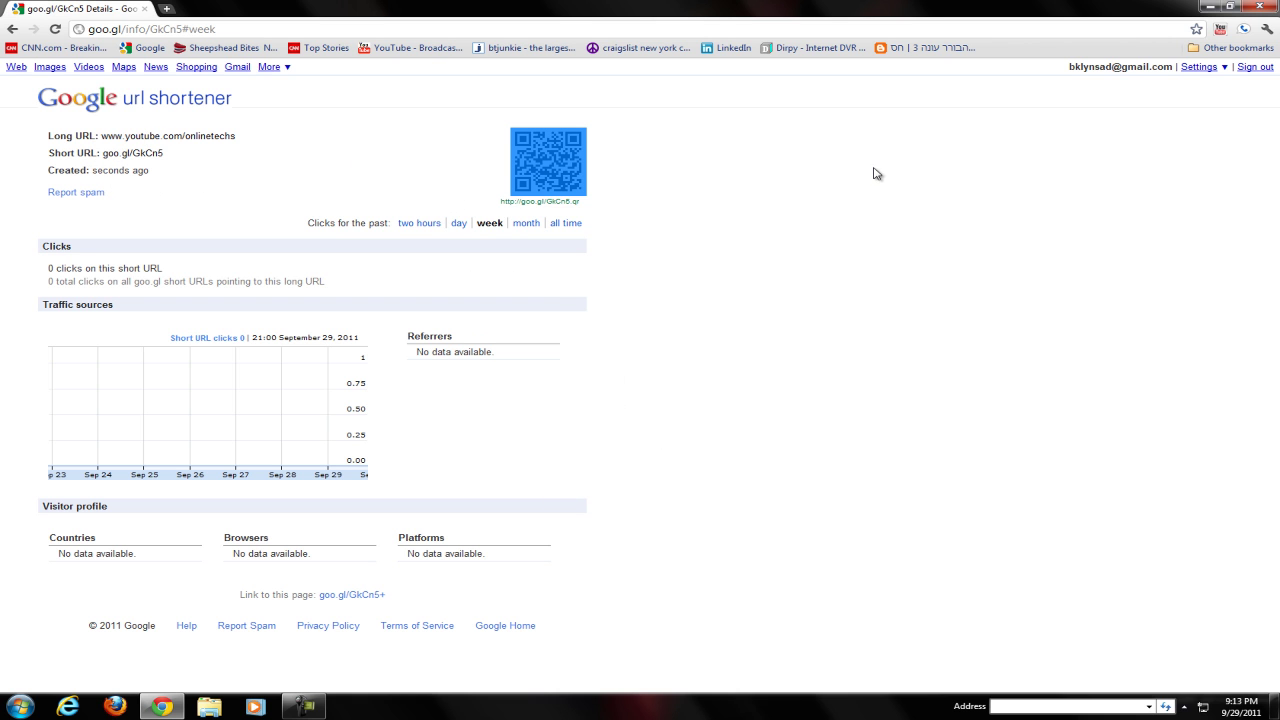
{"action": "left_click", "coordinate": [609, 167]}
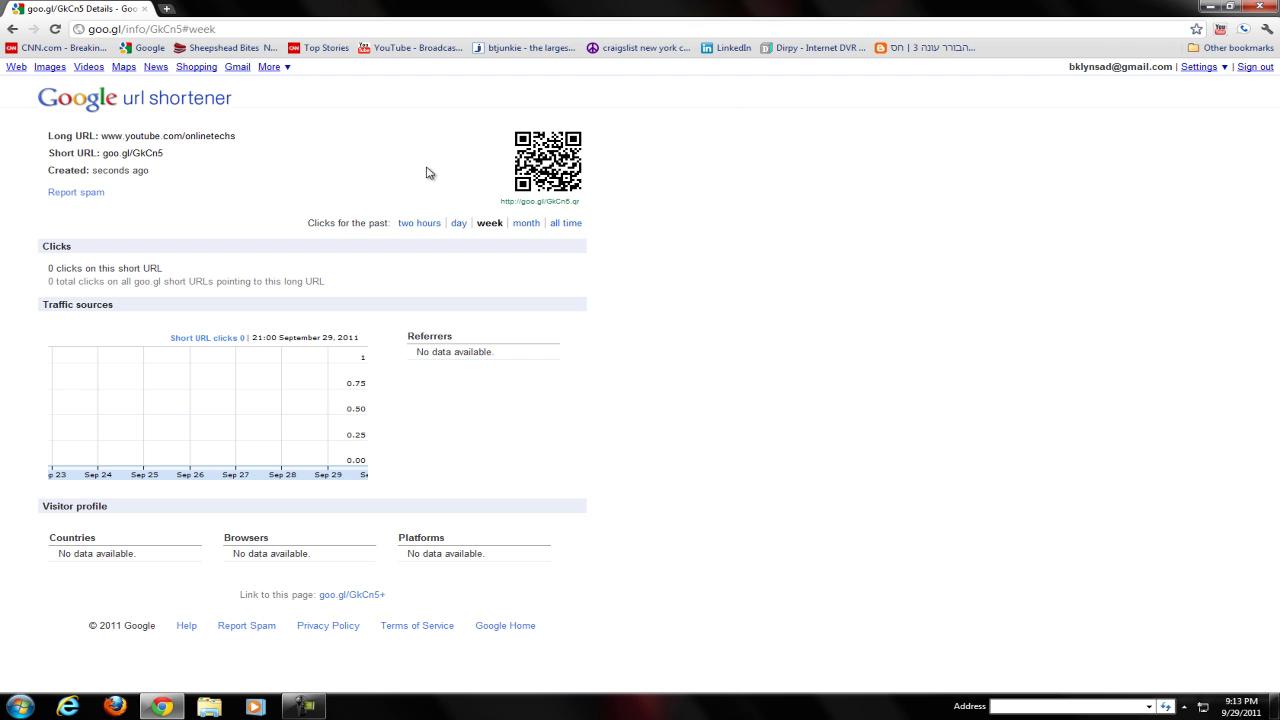
Keep dragging the QR code across the page, then select the Long URL line.
{"action": "left_click_drag", "start_coordinate": [555, 177], "coordinate": [266, 171]}
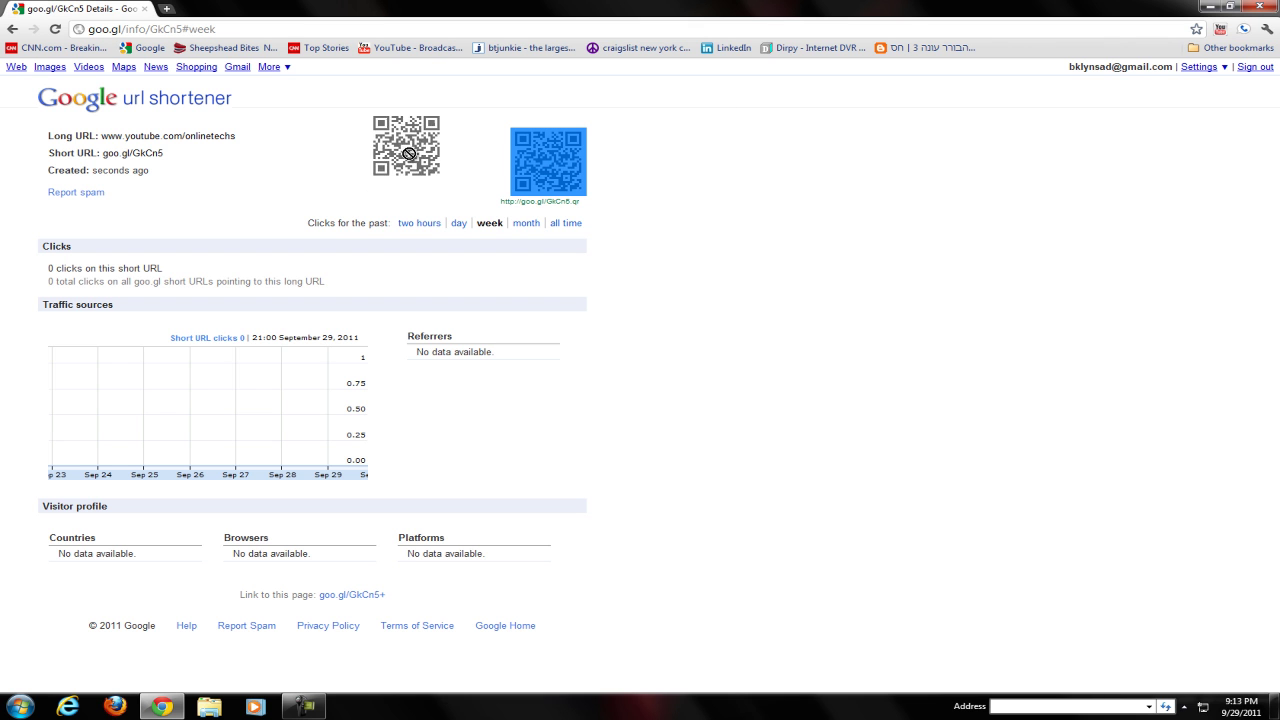
{"action": "left_click_drag", "start_coordinate": [266, 171], "coordinate": [480, 165]}
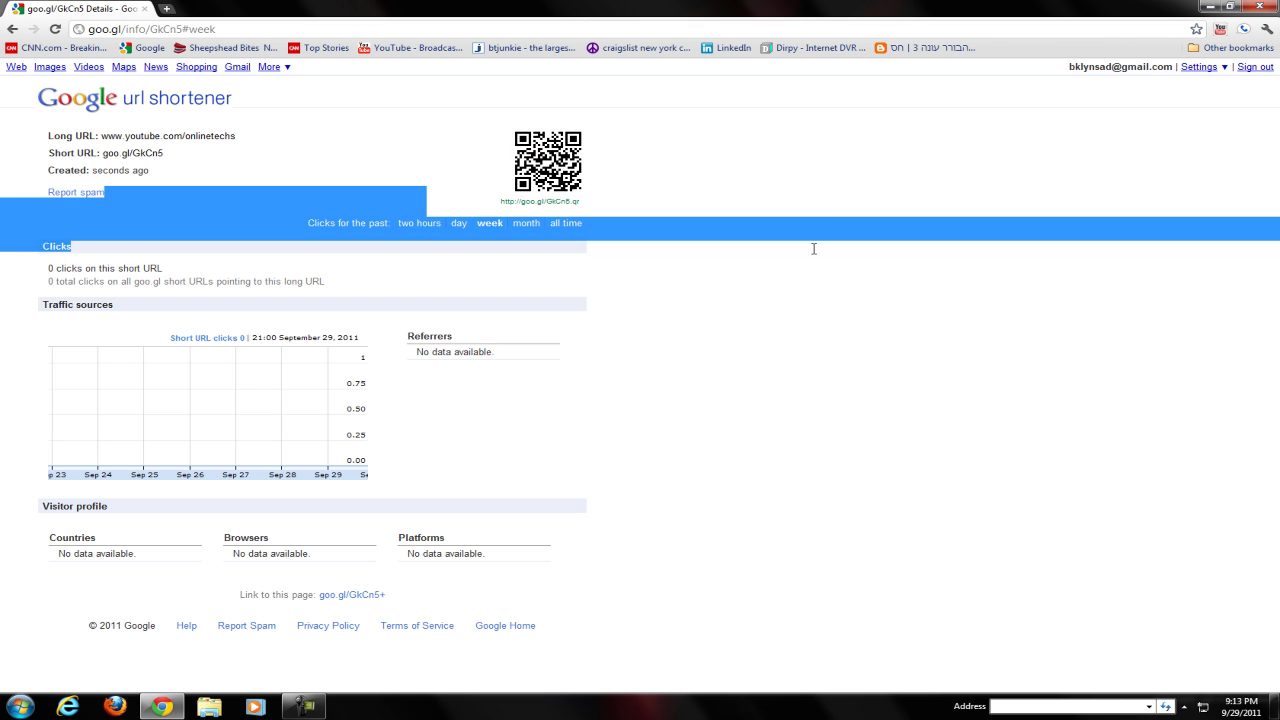
{"action": "left_click_drag", "start_coordinate": [848, 180], "coordinate": [814, 249]}
{"action": "left_click", "coordinate": [772, 284]}
{"action": "left_click_drag", "start_coordinate": [540, 129], "coordinate": [541, 460]}
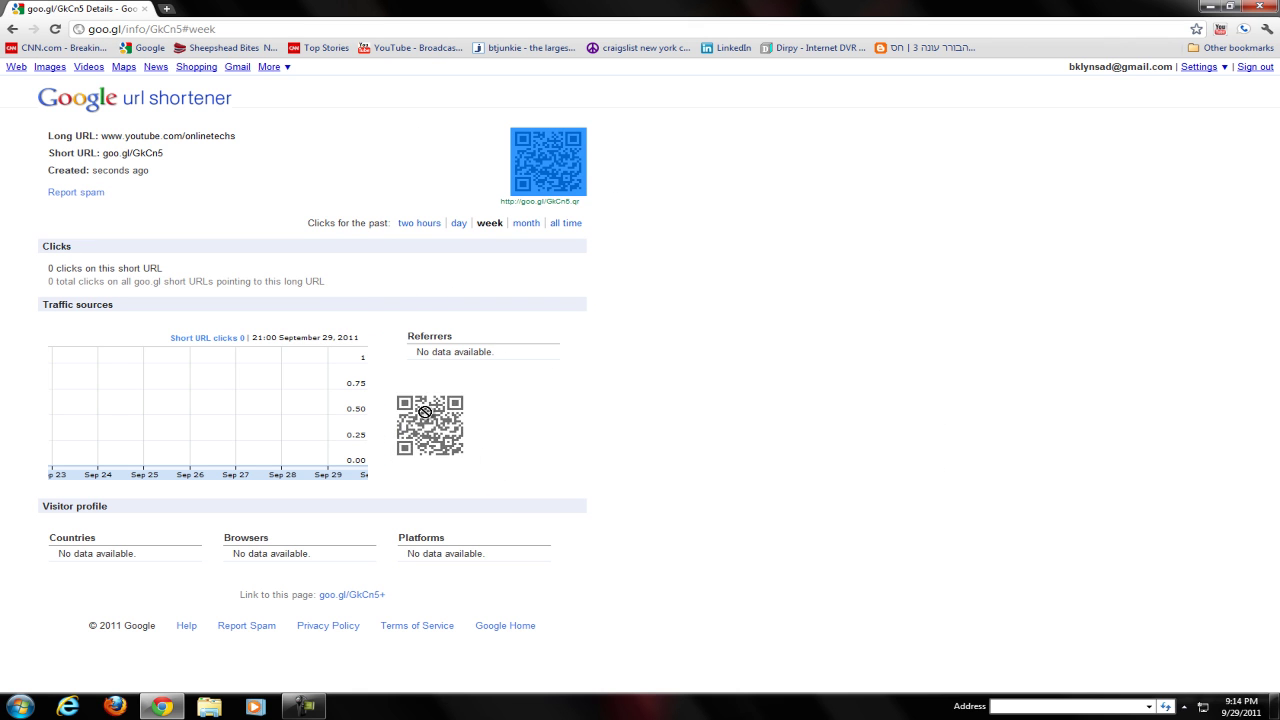
{"action": "mouse_move", "coordinate": [541, 460]}
{"action": "left_mouse_down"}
{"action": "mouse_move", "coordinate": [584, 412]}
{"action": "mouse_move", "coordinate": [672, 214]}
{"action": "left_mouse_up"}
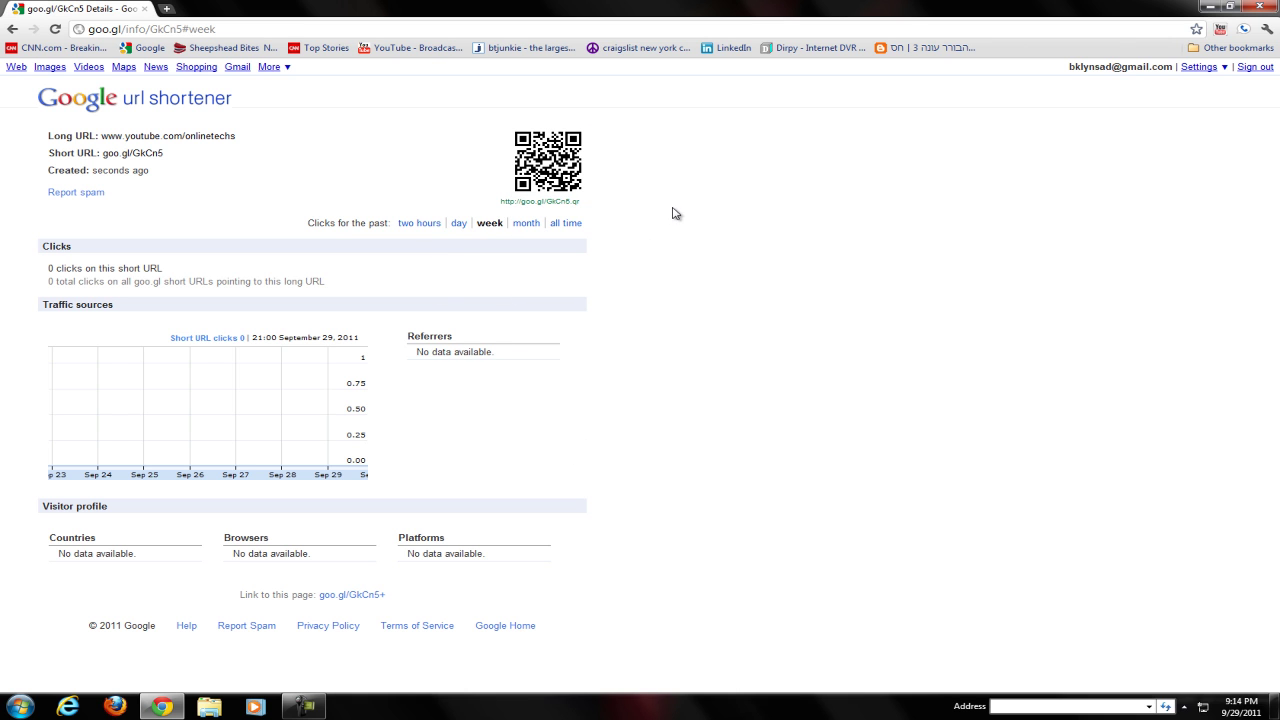
{"action": "left_click_drag", "start_coordinate": [580, 173], "coordinate": [758, 167]}
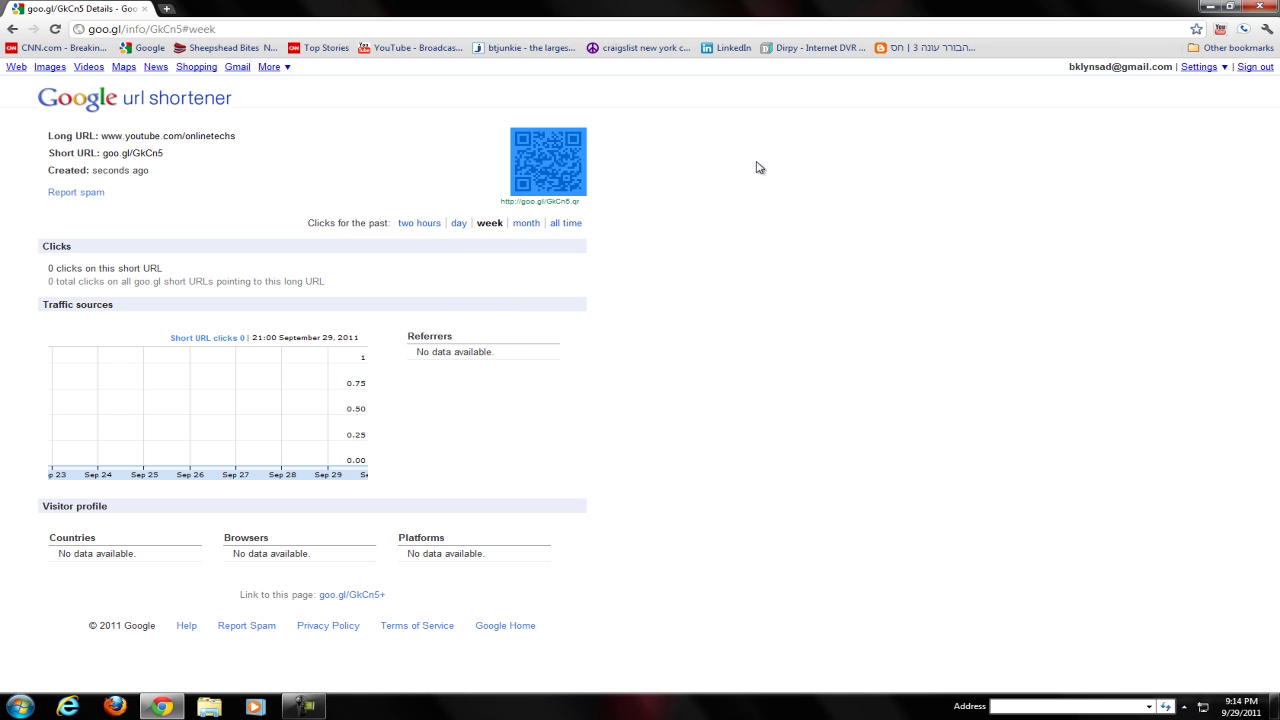
{"action": "left_click_drag", "start_coordinate": [575, 165], "coordinate": [715, 212]}
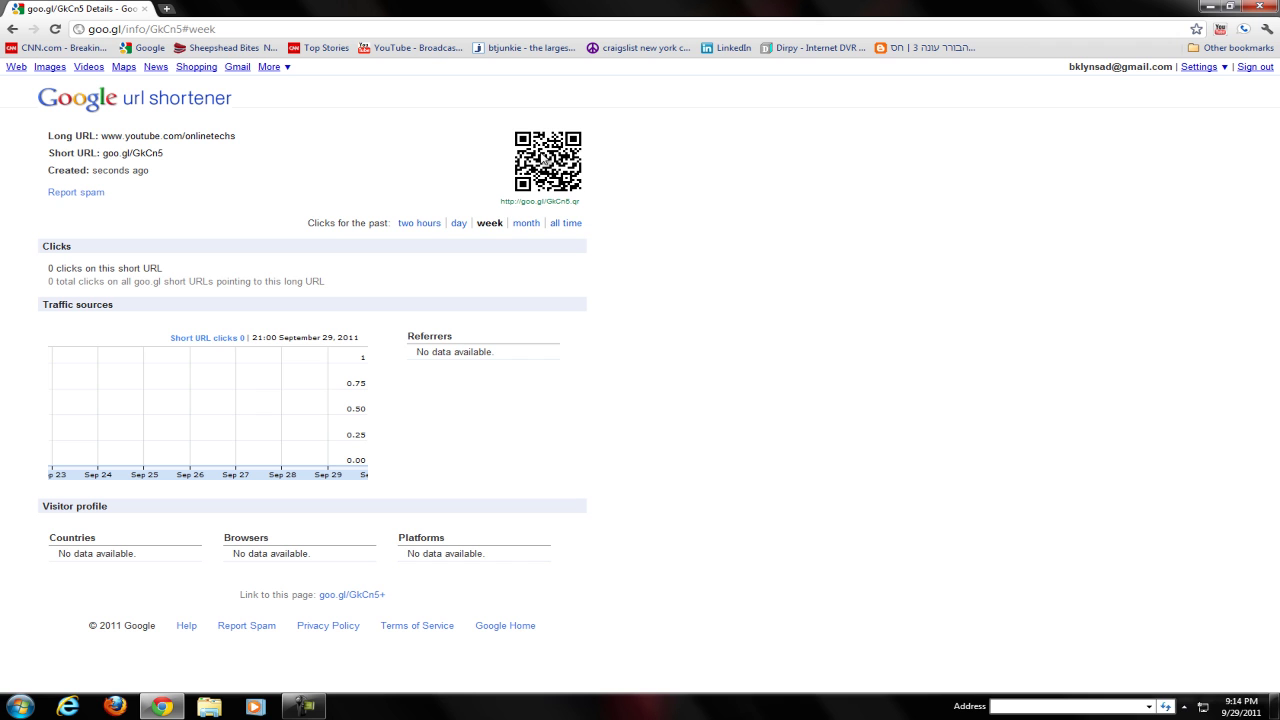
{"action": "left_click_drag", "start_coordinate": [276, 139], "coordinate": [72, 142]}
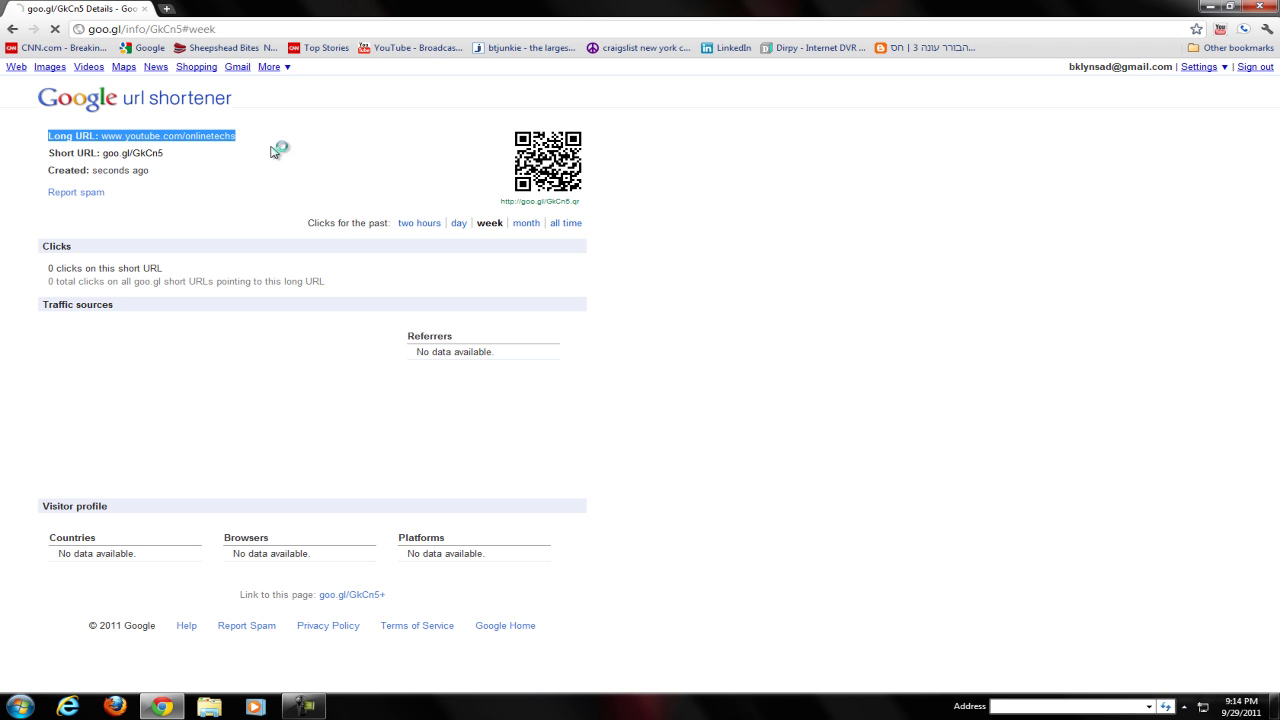
Return to the link list and reopen the goo.gl/PcT1t details, selecting its QR code.
{"action": "key", "text": "alt+Left"}
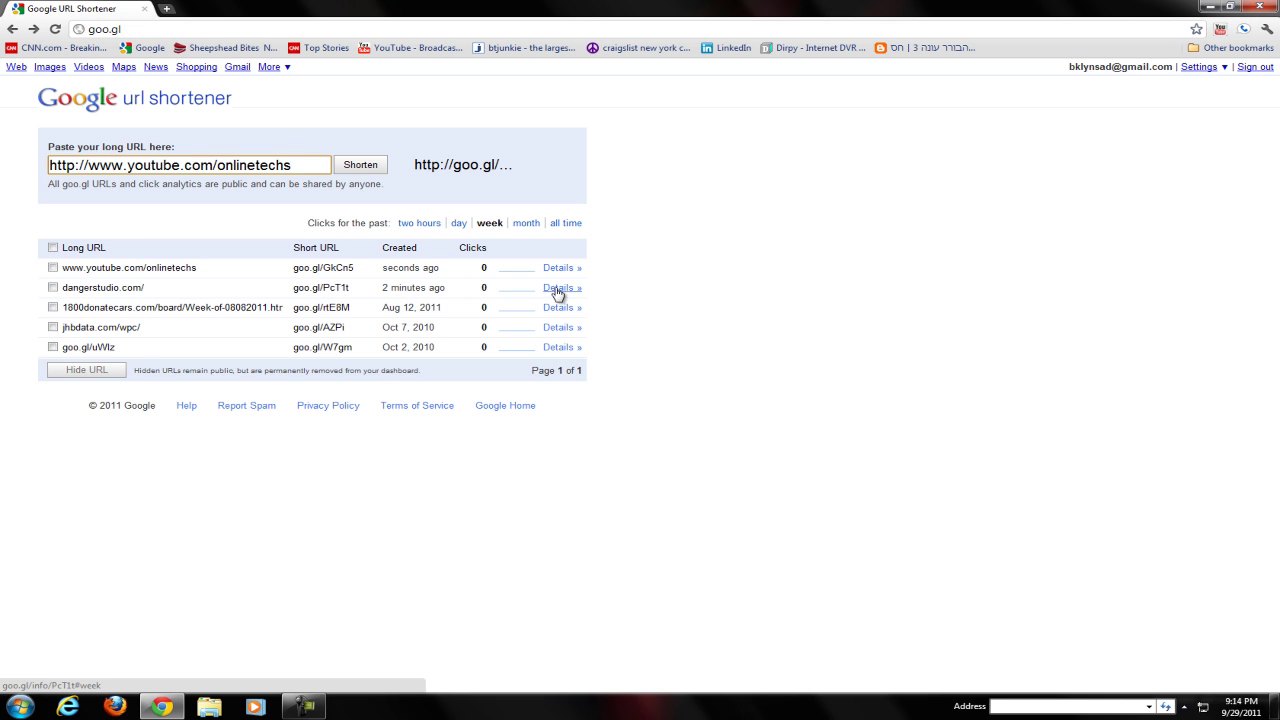
{"action": "left_click", "coordinate": [556, 288]}
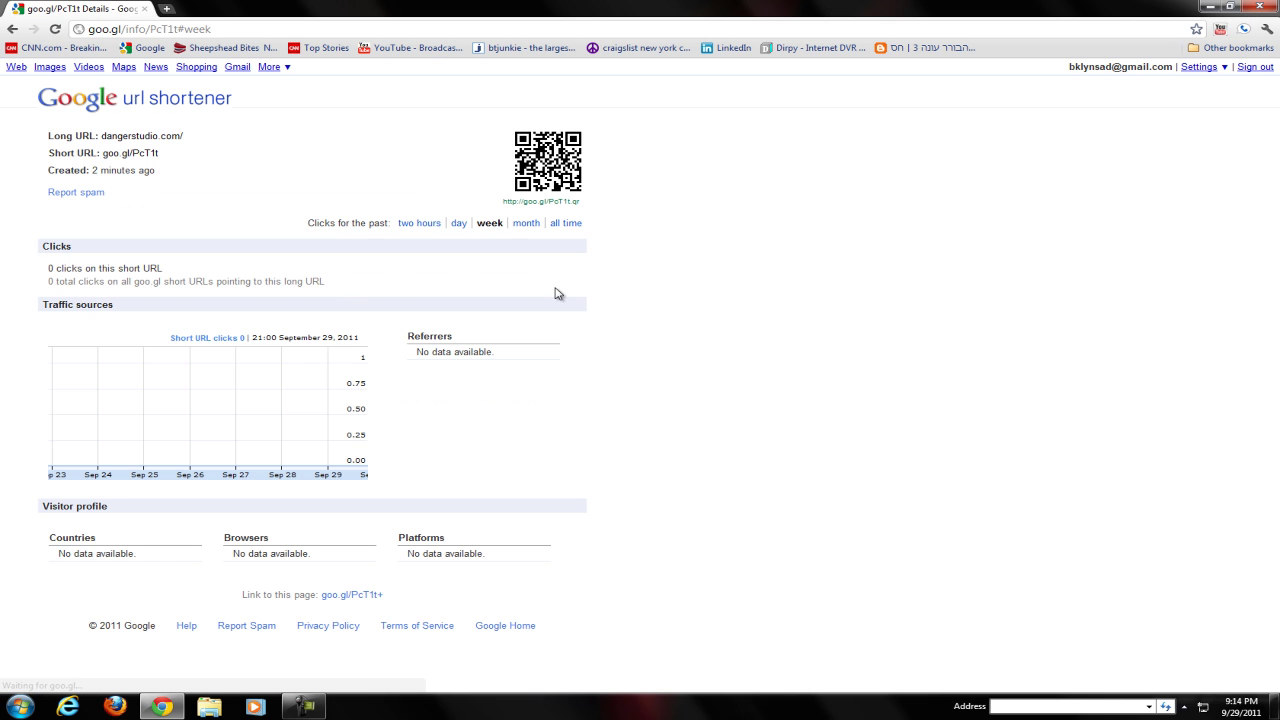
{"action": "double_click", "coordinate": [546, 166]}
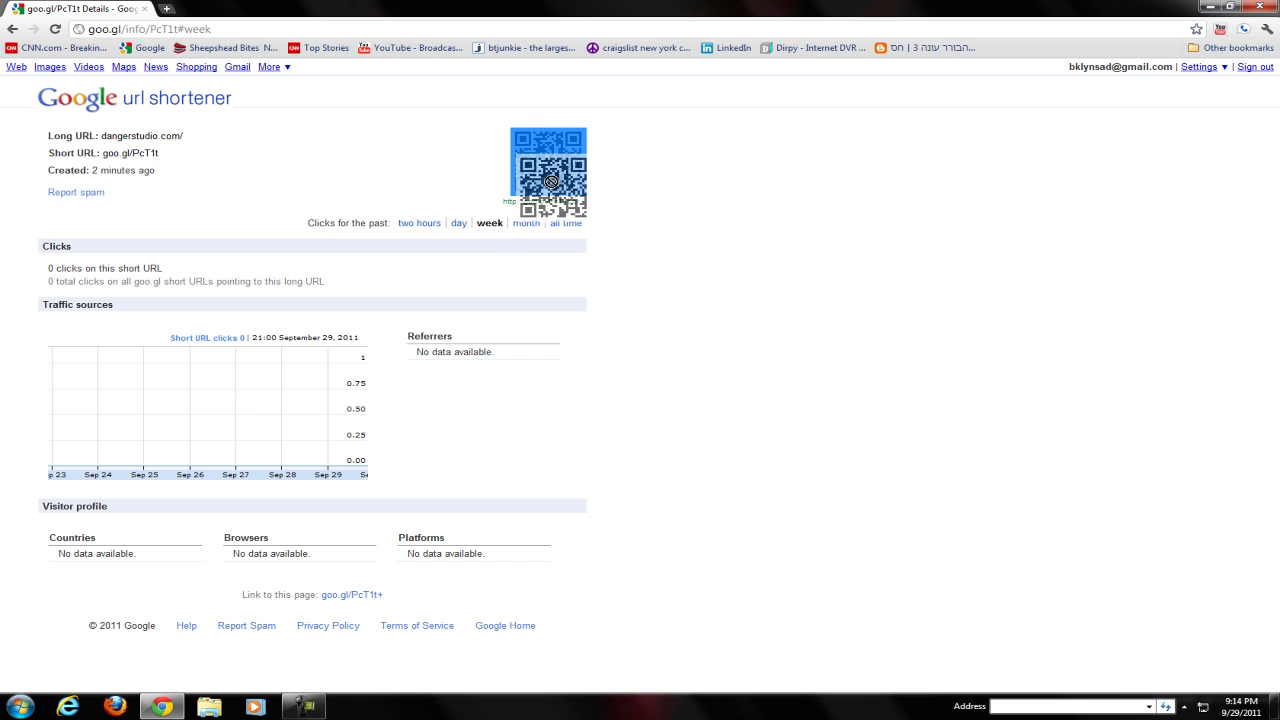
{"action": "left_click", "coordinate": [468, 168]}
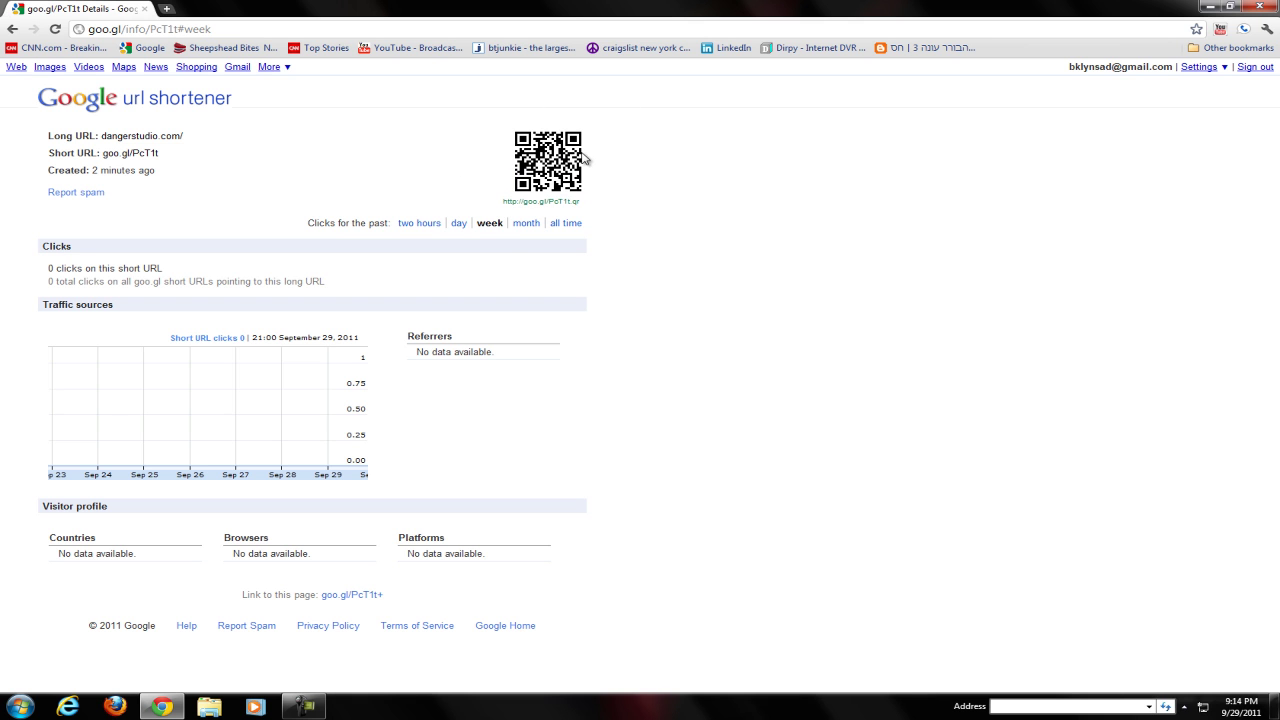